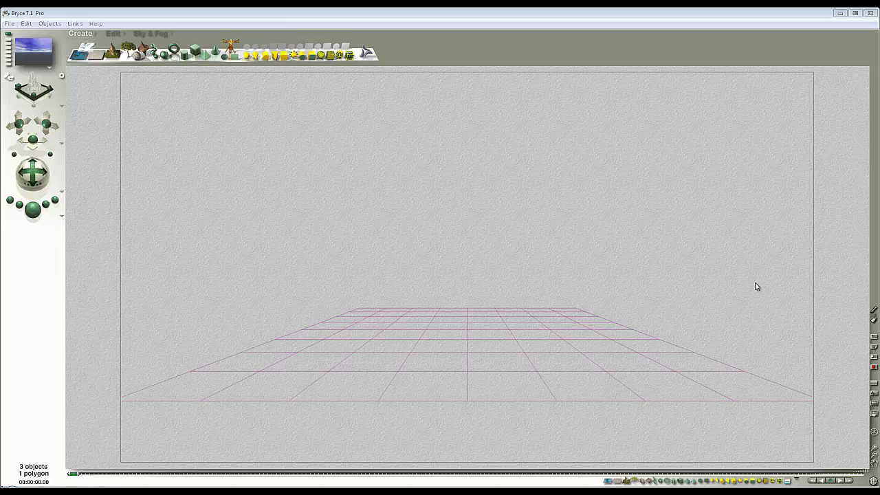
- Preview the sky with a render, then select and delete the default ground plane
{"action": "left_click", "coordinate": [33, 209]}
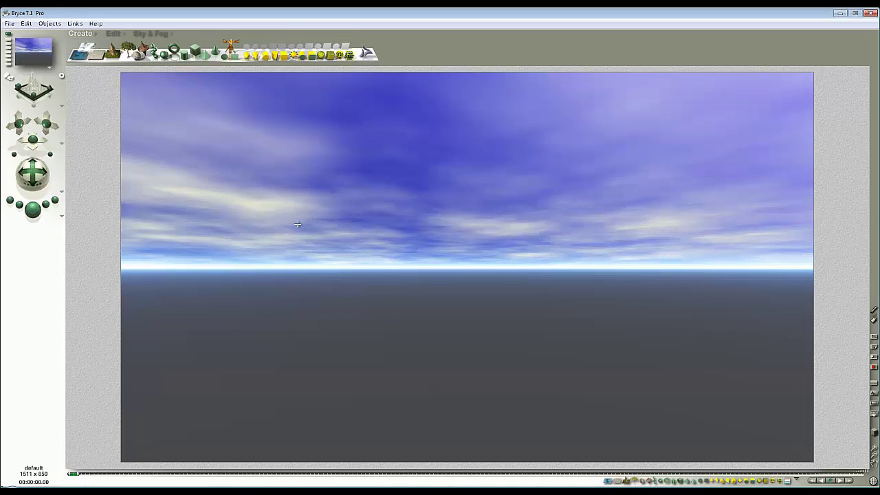
{"action": "left_click", "coordinate": [353, 227]}
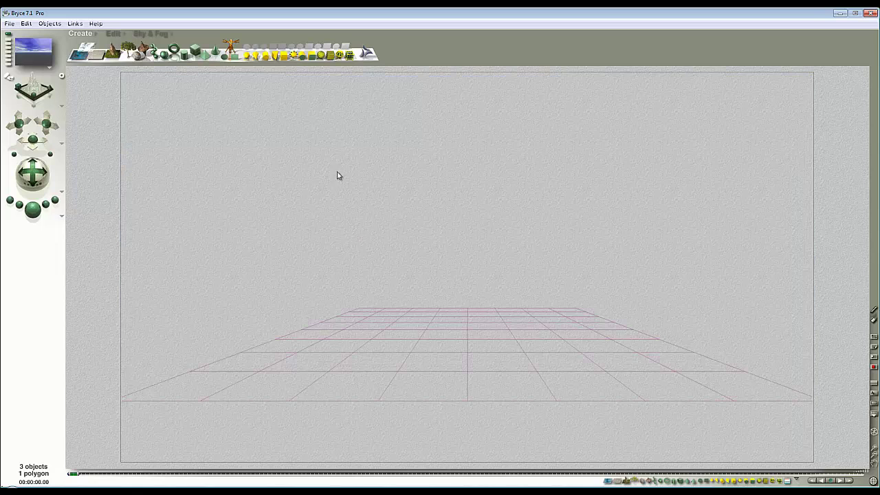
{"action": "left_click", "coordinate": [454, 335]}
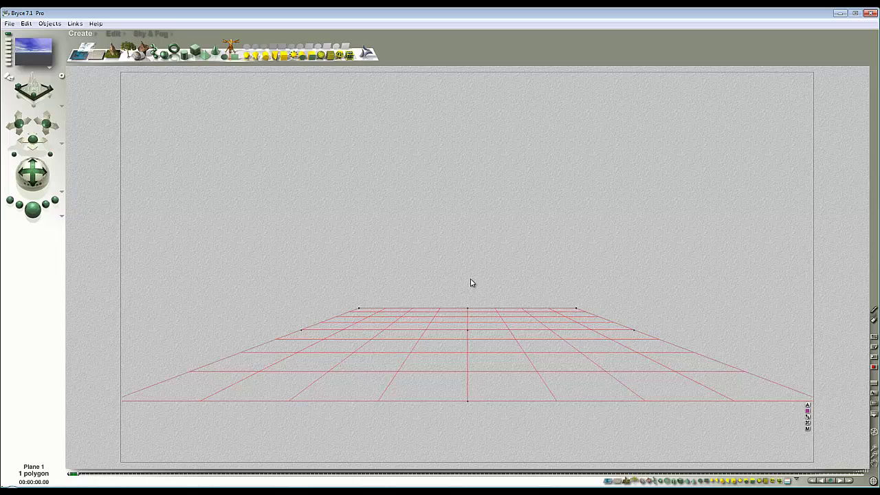
{"action": "key", "text": "Delete"}
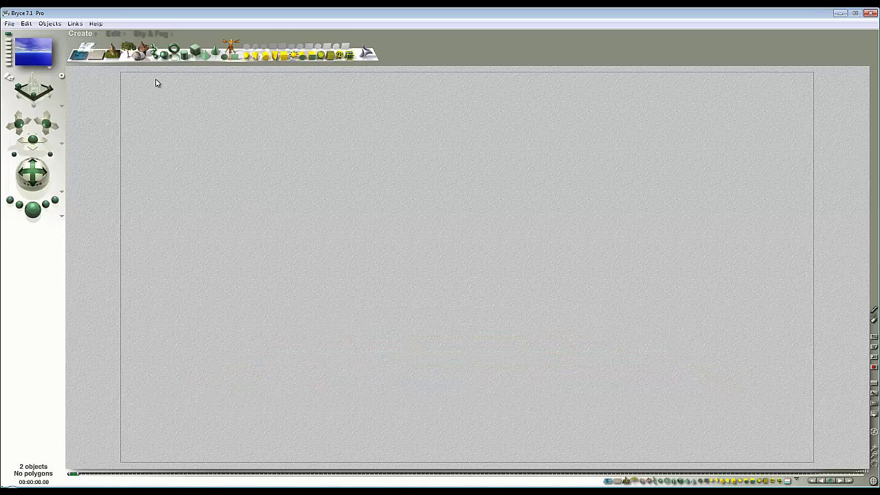
- Switch Sky & Fog to Custom Sky, set its first colour to orange, and increase haze
{"action": "left_click", "coordinate": [151, 34]}
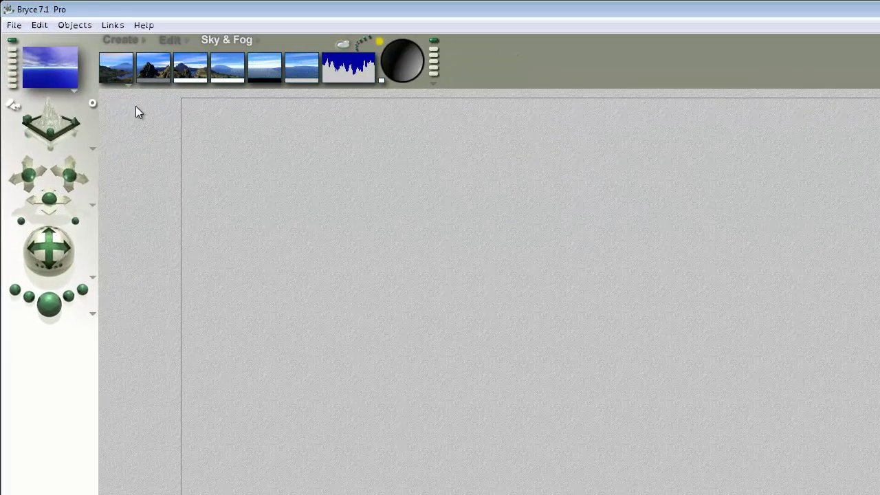
{"action": "left_click", "coordinate": [128, 84]}
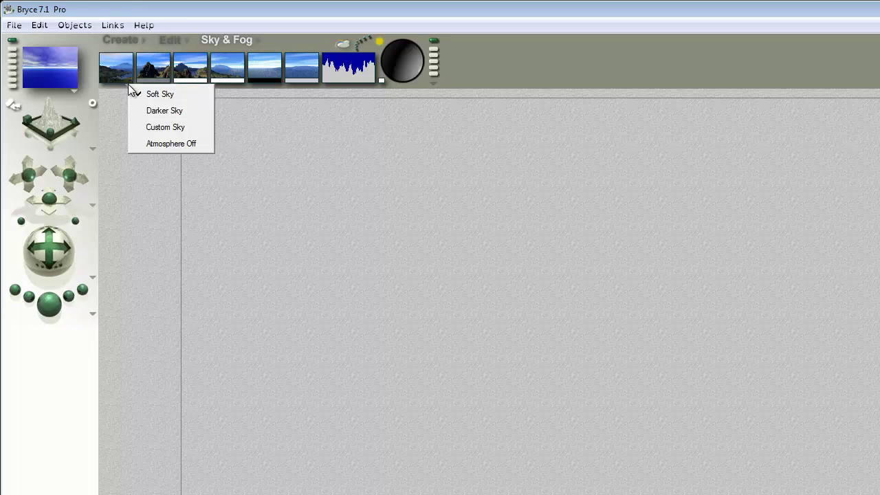
{"action": "left_click", "coordinate": [163, 128]}
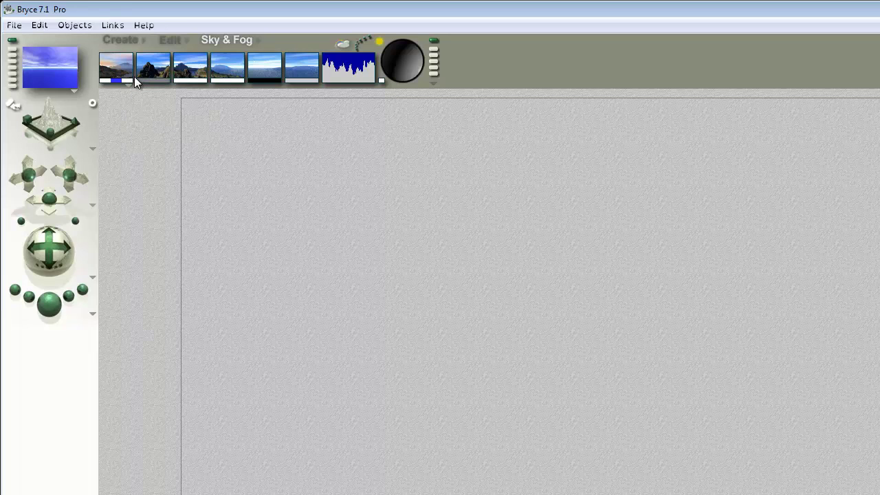
{"action": "left_click_drag", "start_coordinate": [129, 85], "coordinate": [250, 94]}
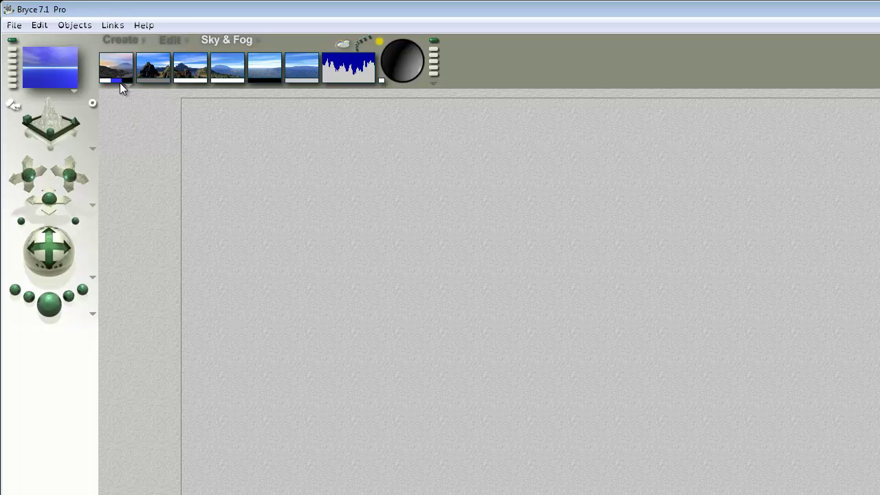
{"action": "left_click_drag", "start_coordinate": [115, 84], "coordinate": [268, 87]}
{"action": "left_click_drag", "start_coordinate": [108, 85], "coordinate": [165, 116]}
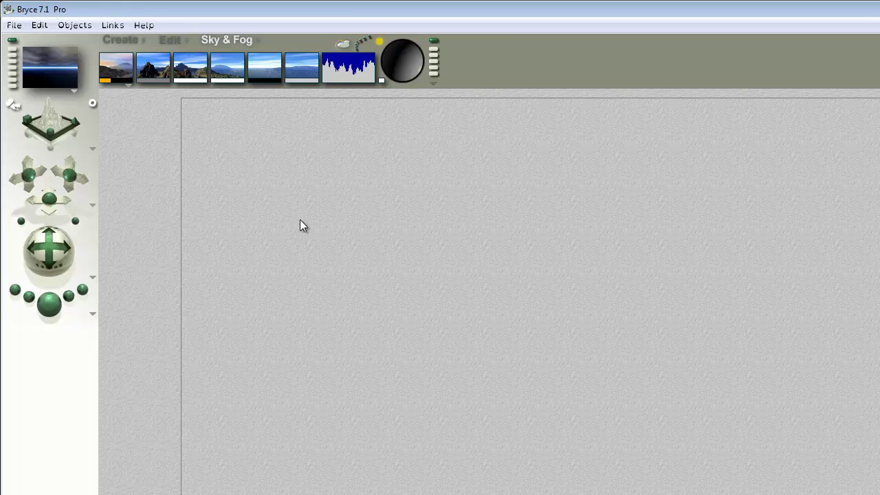
{"action": "left_click_drag", "start_coordinate": [264, 67], "coordinate": [278, 253]}
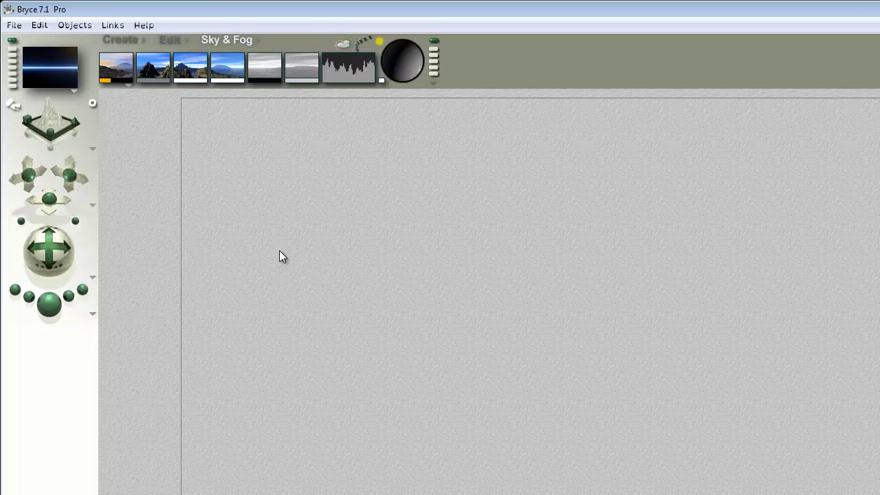
- Set rendering to 360 Panoramic Projection and render the scene
{"action": "left_click", "coordinate": [92, 314]}
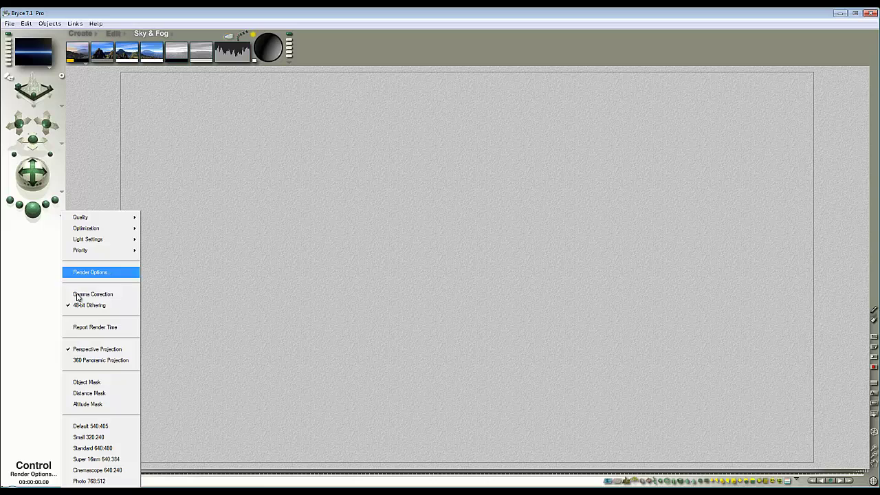
{"action": "left_click", "coordinate": [97, 362]}
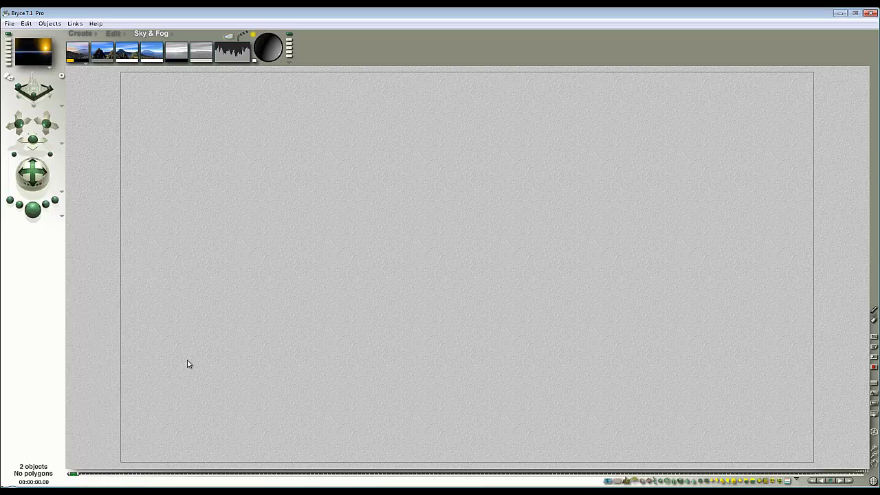
{"action": "left_click", "coordinate": [33, 208]}
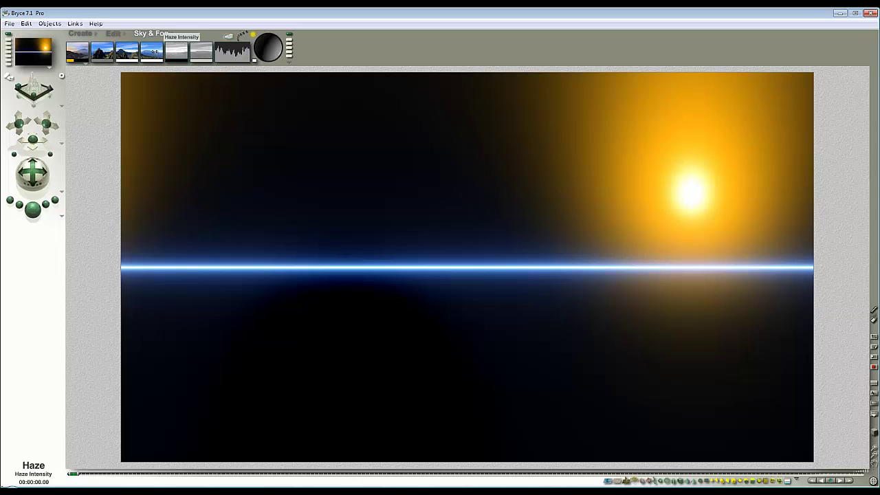
- Lower the haze from 8 to 1 and re-render
{"action": "left_click", "coordinate": [156, 52]}
{"action": "left_click_drag", "start_coordinate": [156, 51], "coordinate": [153, 55]}
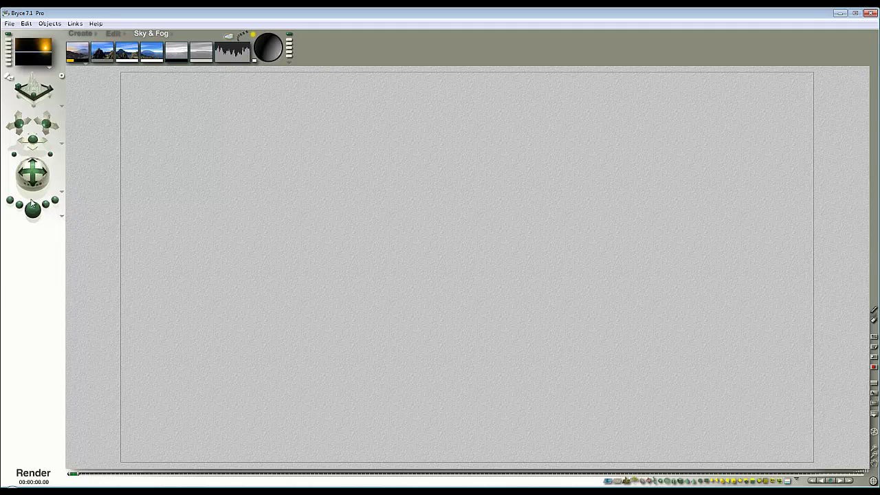
{"action": "key", "text": "ctrl+r"}
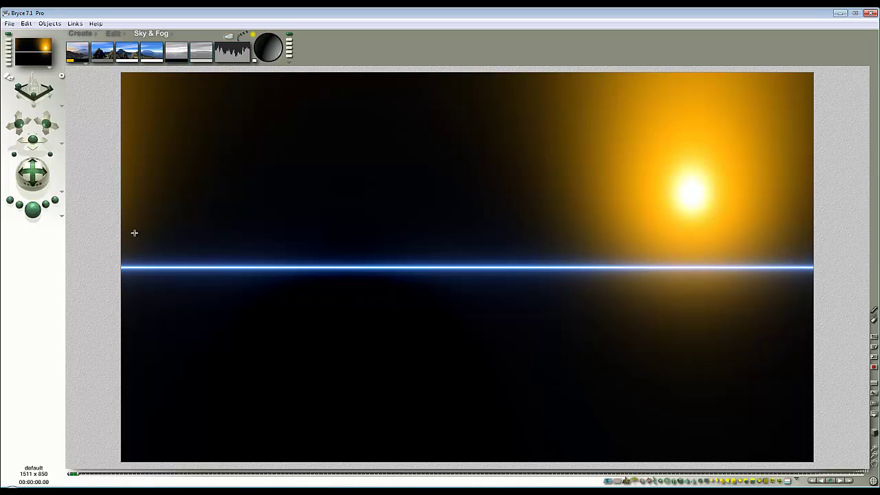
- Tilt the camera with the trackball so the horizon curves, then render
{"action": "left_click", "coordinate": [38, 184]}
{"action": "left_click_drag", "start_coordinate": [36, 180], "coordinate": [37, 181]}
{"action": "key", "text": "ctrl+r"}
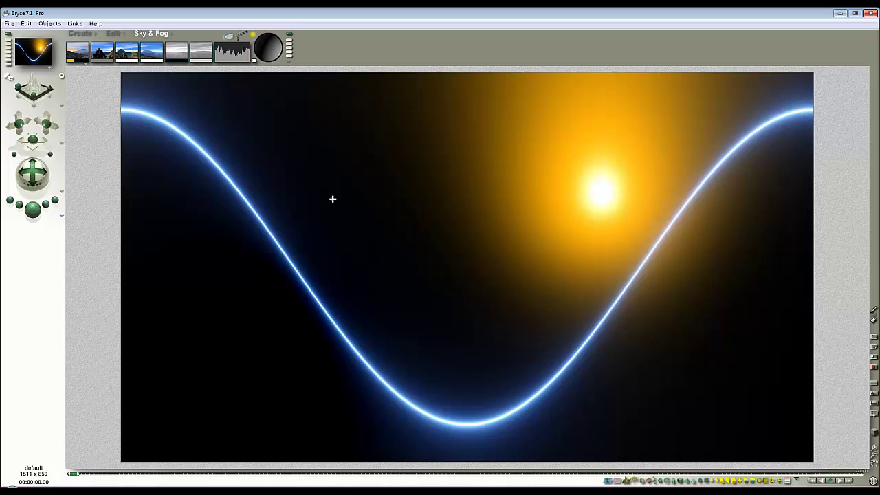
- In Sky Lab set sun Diffuse and Specular to 0, disable sun shadows, then render
{"action": "left_click", "coordinate": [229, 37]}
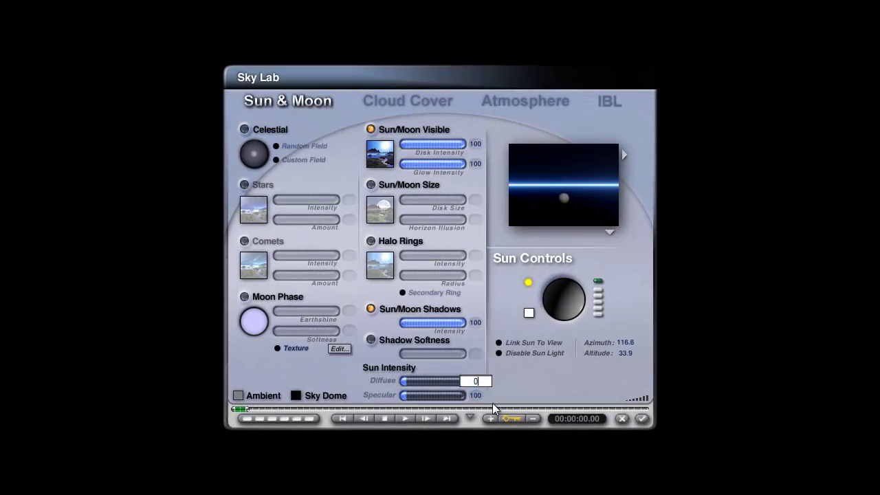
{"action": "type", "text": "0"}
{"action": "key", "text": "Tab"}
{"action": "type", "text": "0"}
{"action": "key", "text": "Return"}
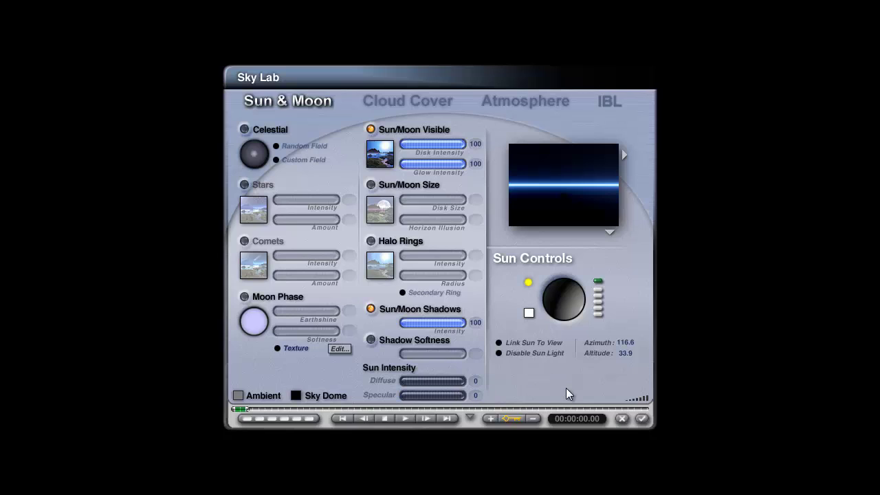
{"action": "left_click", "coordinate": [371, 310]}
{"action": "left_click", "coordinate": [641, 419]}
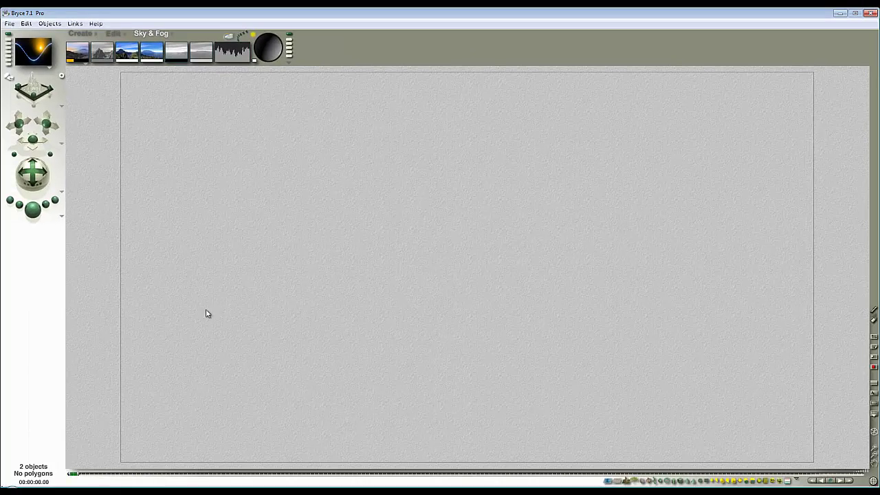
{"action": "left_click", "coordinate": [33, 211]}
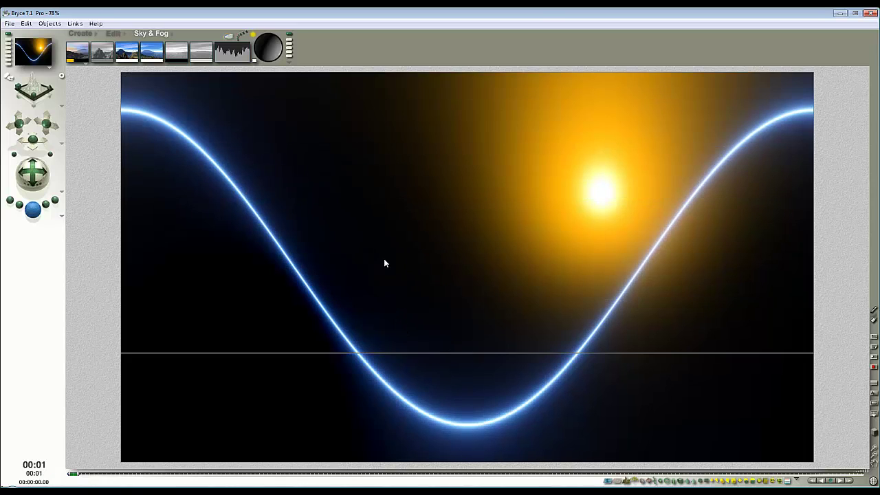
- Add a cube enlarged in top view to enclose the camera, test-render, and return to wireframe
{"action": "left_click", "coordinate": [79, 33]}
{"action": "left_click", "coordinate": [196, 51]}
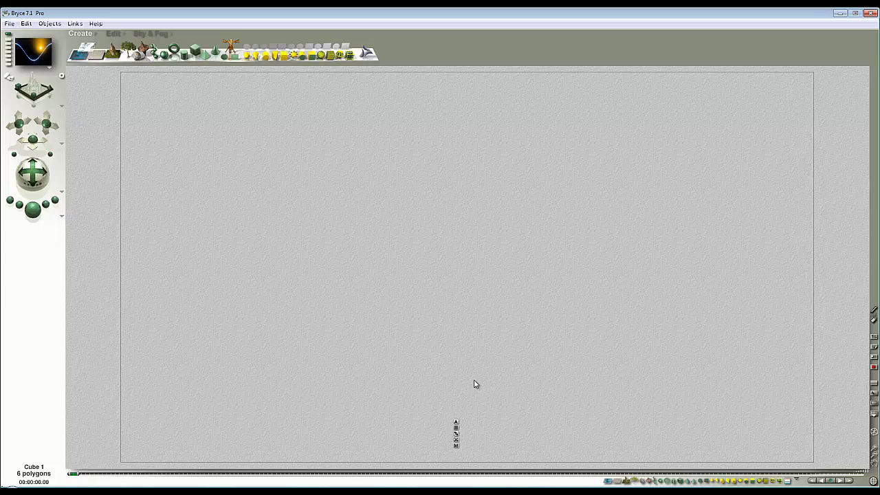
{"action": "key", "text": "3"}
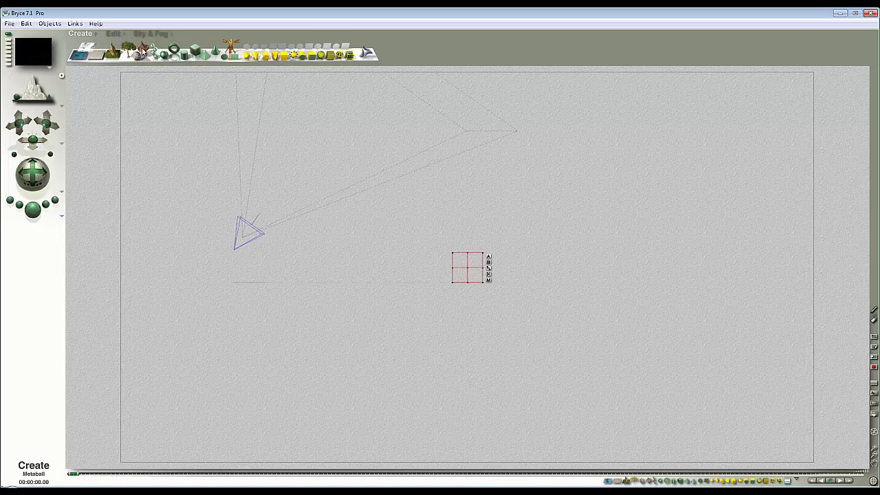
{"action": "left_click", "coordinate": [114, 33]}
{"action": "left_click_drag", "start_coordinate": [112, 54], "coordinate": [284, 224]}
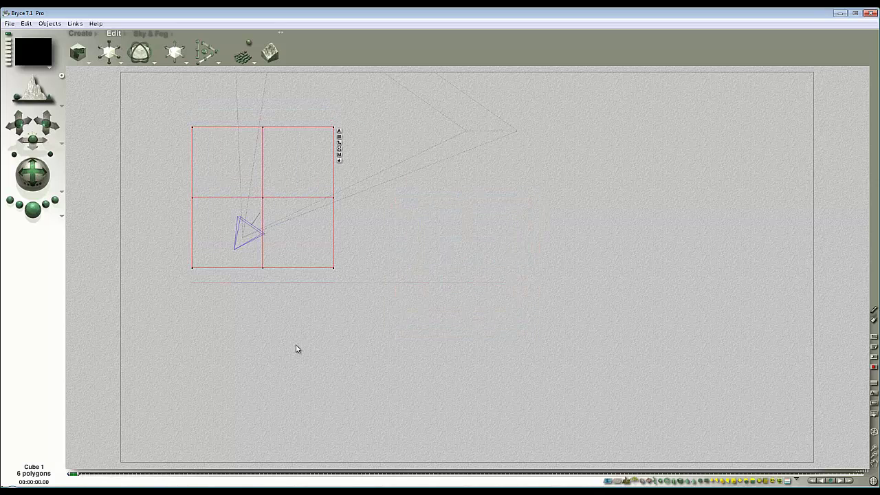
{"action": "key", "text": "1"}
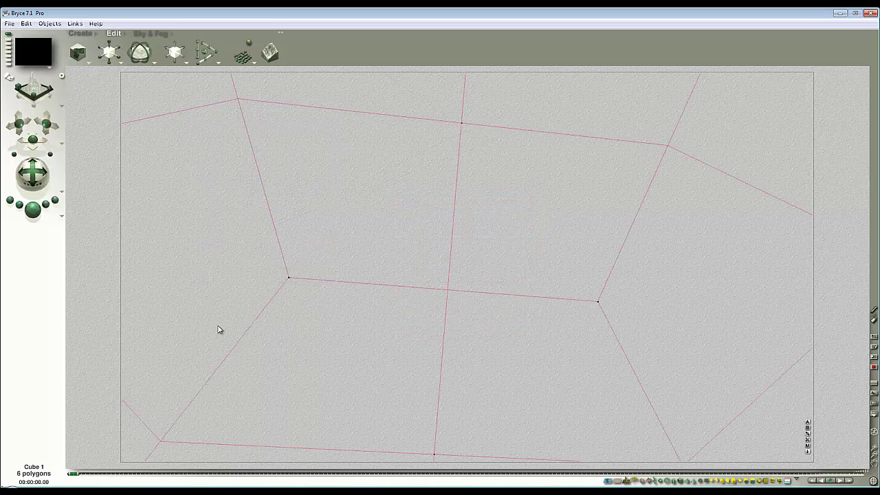
{"action": "left_click", "coordinate": [32, 207]}
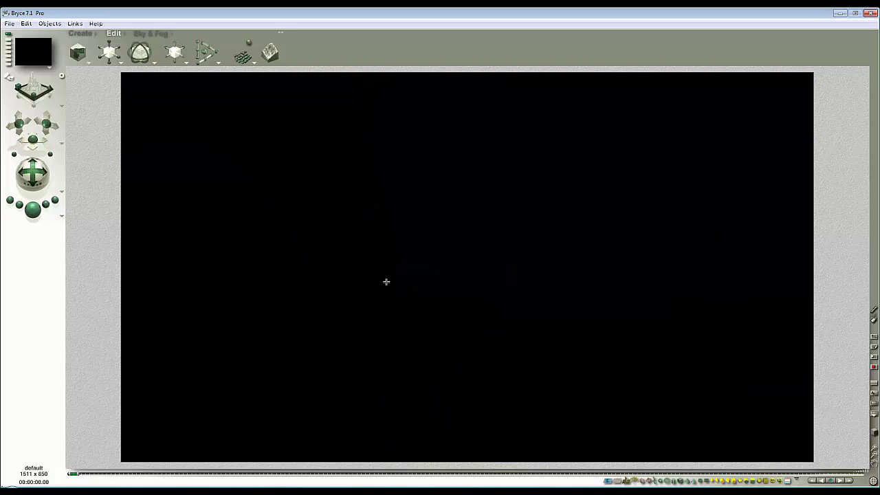
{"action": "left_click", "coordinate": [490, 302]}
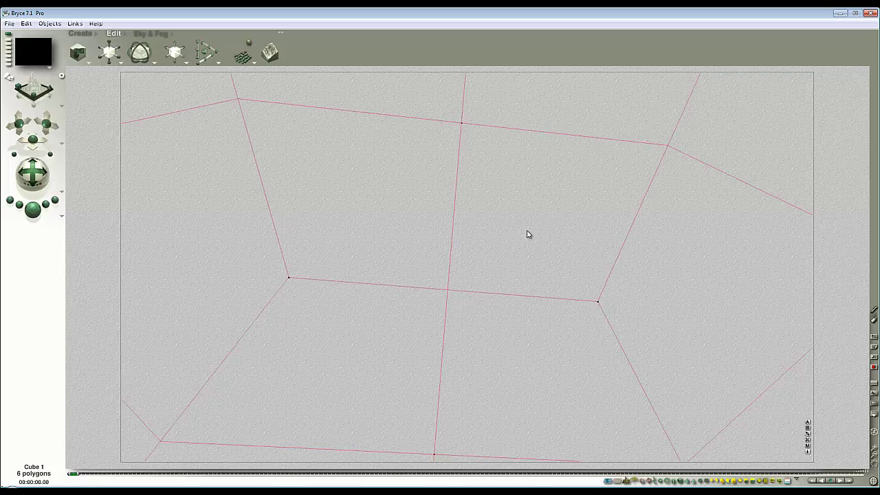
- Open the cube's Materials Lab with the preview set to Actual Selection
{"action": "left_click", "coordinate": [808, 447]}
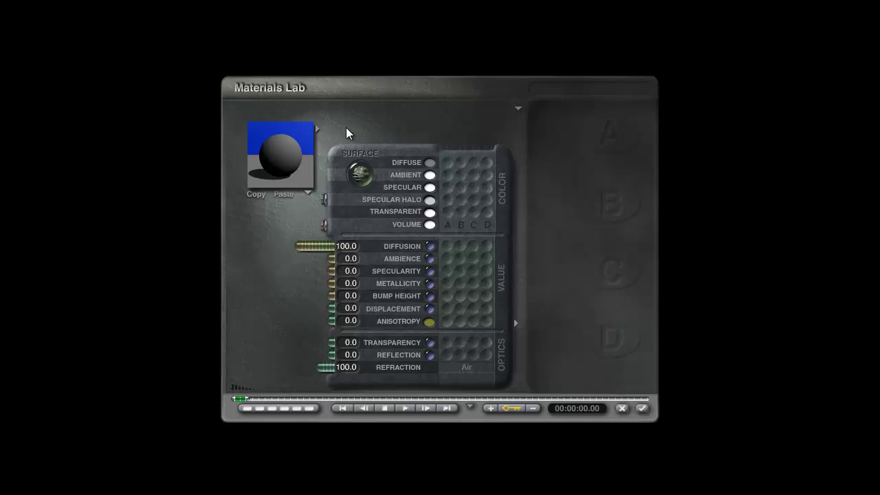
{"action": "left_click", "coordinate": [309, 194]}
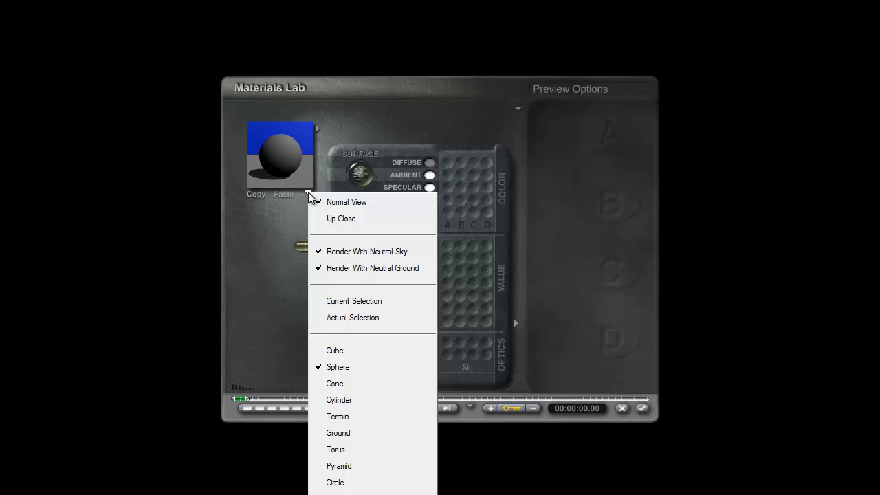
{"action": "left_click", "coordinate": [354, 318]}
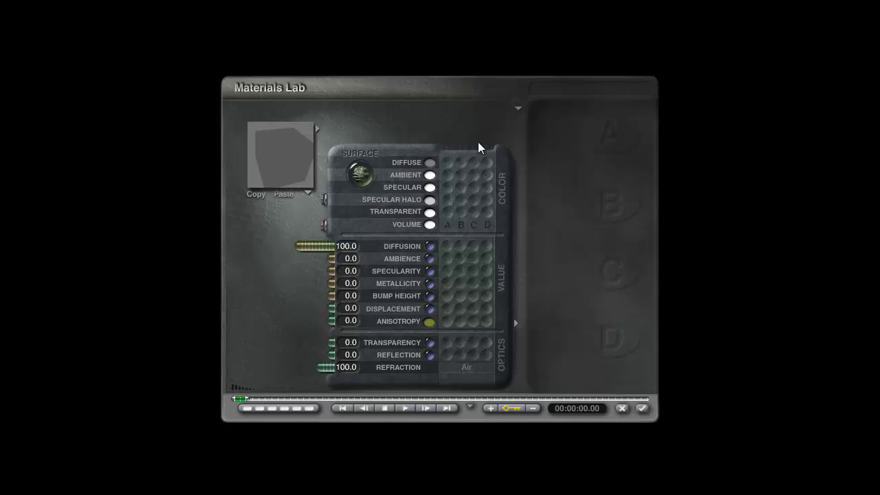
- Drive the diffuse colour from texture A using Basic > basic distant origin
{"action": "left_click", "coordinate": [448, 163]}
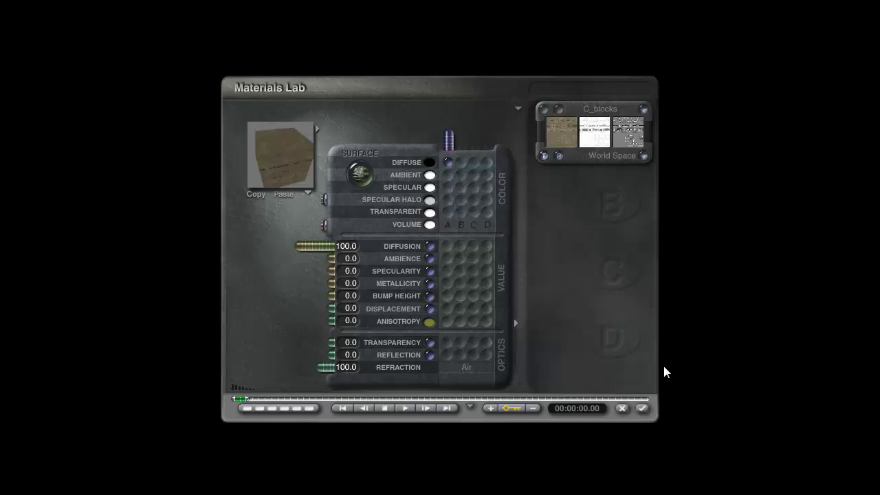
{"action": "left_click", "coordinate": [596, 108]}
{"action": "left_click", "coordinate": [231, 288]}
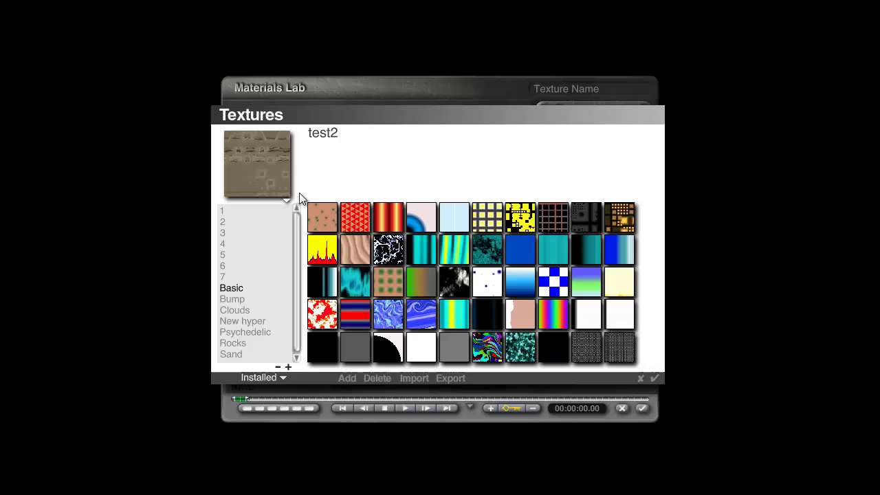
{"action": "left_click", "coordinate": [421, 217]}
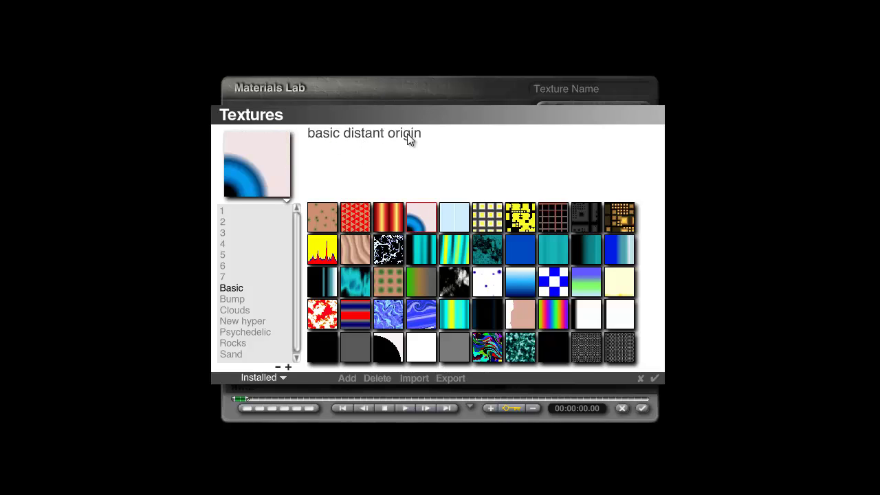
{"action": "left_click", "coordinate": [655, 379]}
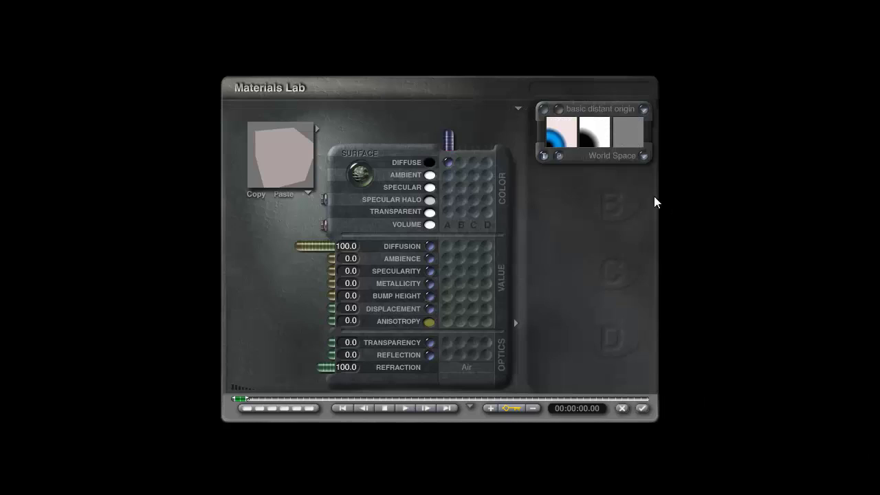
- Map the texture in Object Space at 20% scale
{"action": "left_click", "coordinate": [644, 156]}
{"action": "left_click", "coordinate": [687, 164]}
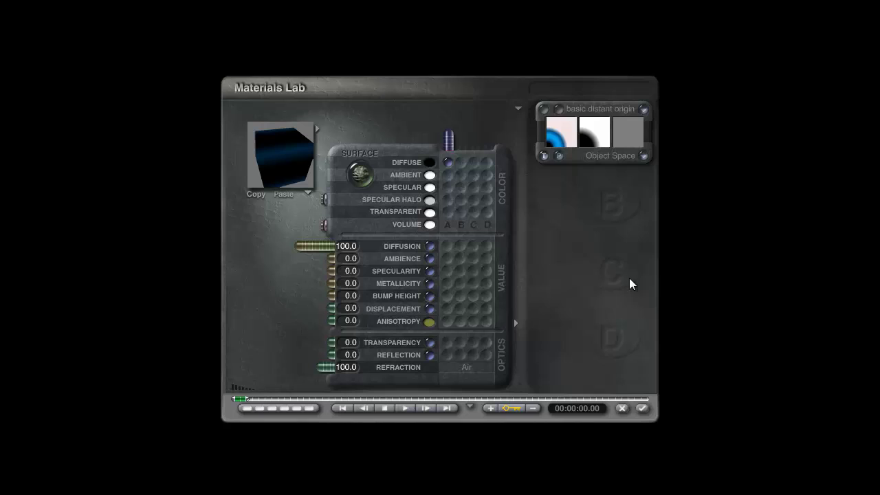
{"action": "left_click", "coordinate": [543, 110]}
{"action": "left_click_drag", "start_coordinate": [569, 147], "coordinate": [566, 150]}
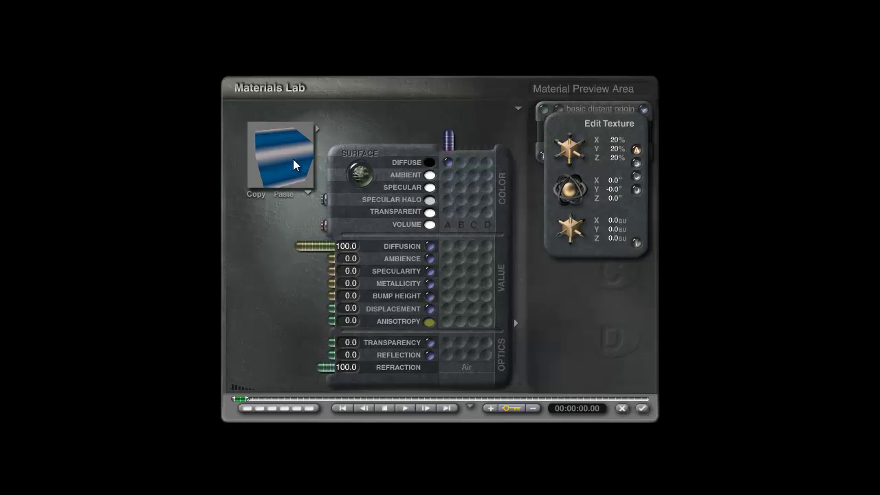
{"action": "left_click_drag", "start_coordinate": [295, 157], "coordinate": [294, 167]}
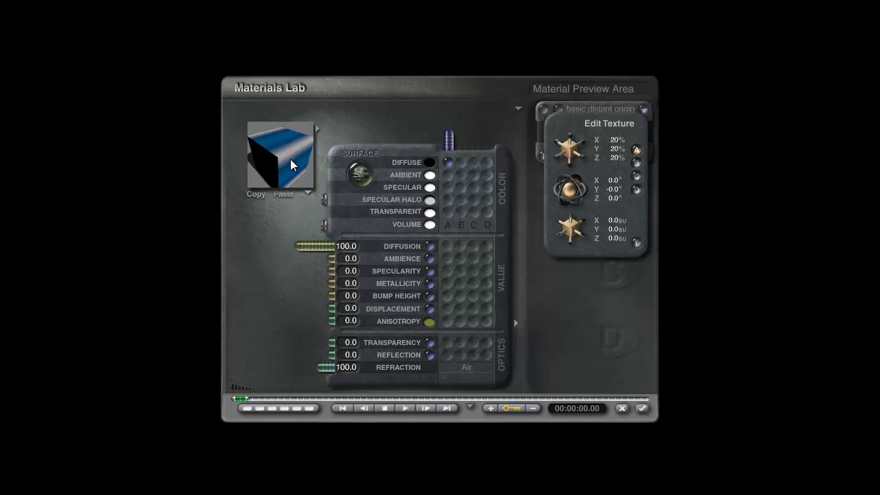
{"action": "left_click_drag", "start_coordinate": [291, 167], "coordinate": [298, 170]}
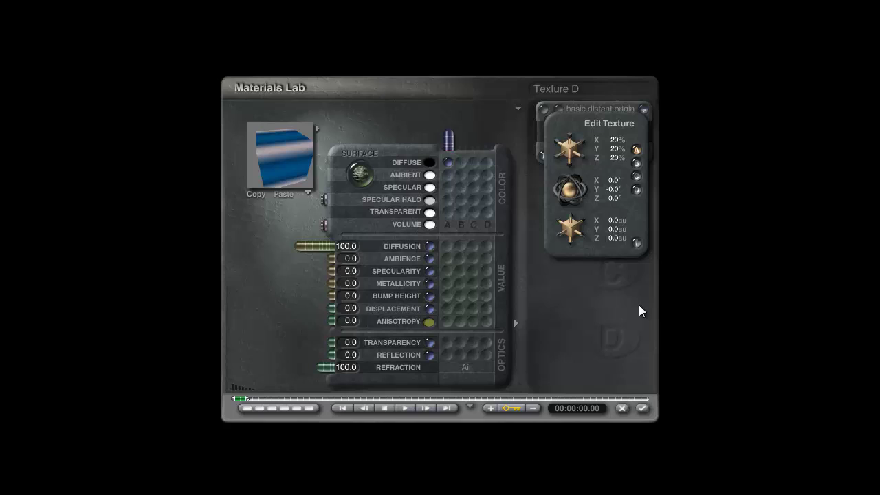
{"action": "left_click", "coordinate": [636, 244]}
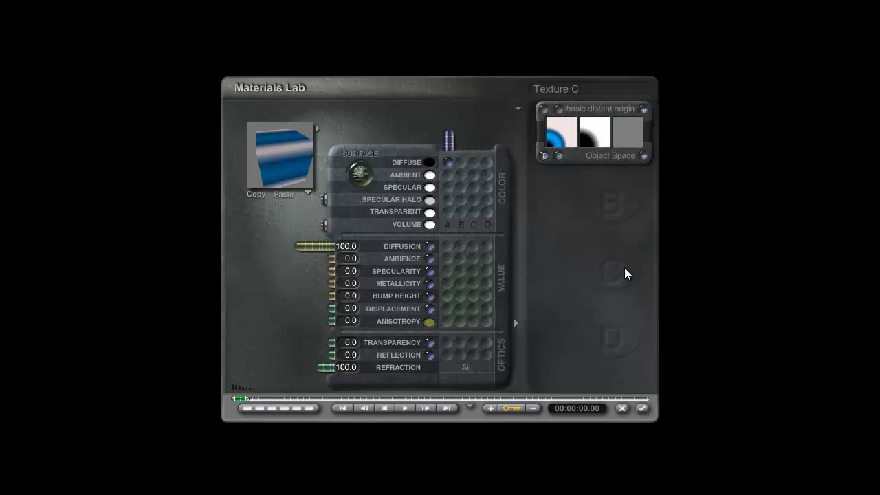
- In the Deep Texture Editor, reduce the texture to one component with Filter set to None
{"action": "left_click", "coordinate": [559, 110]}
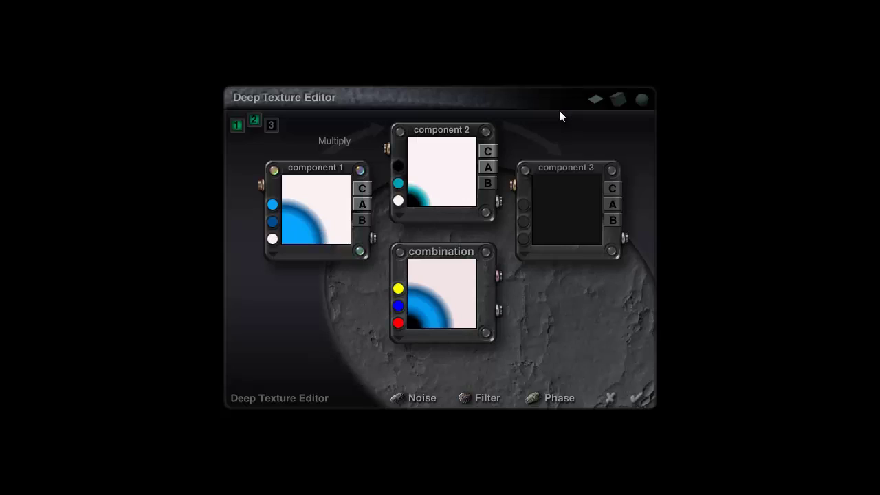
{"action": "left_click", "coordinate": [237, 125]}
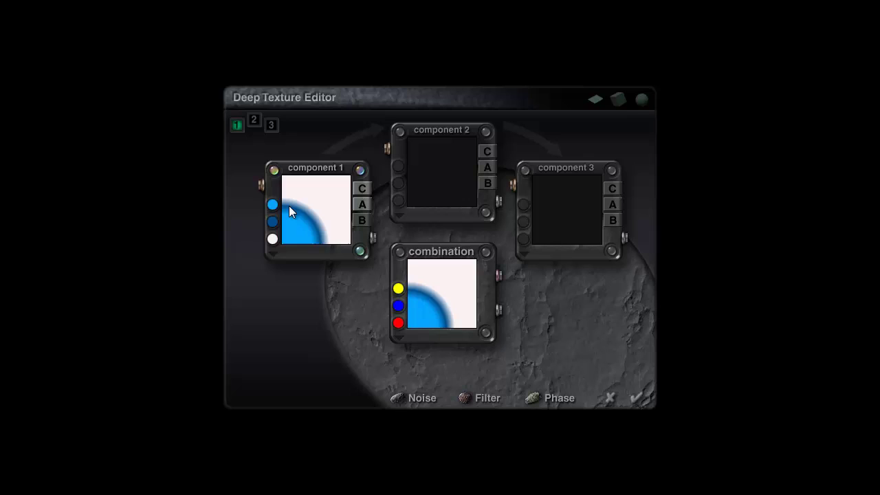
{"action": "left_click", "coordinate": [274, 170]}
{"action": "left_click", "coordinate": [359, 170]}
{"action": "left_click", "coordinate": [359, 251]}
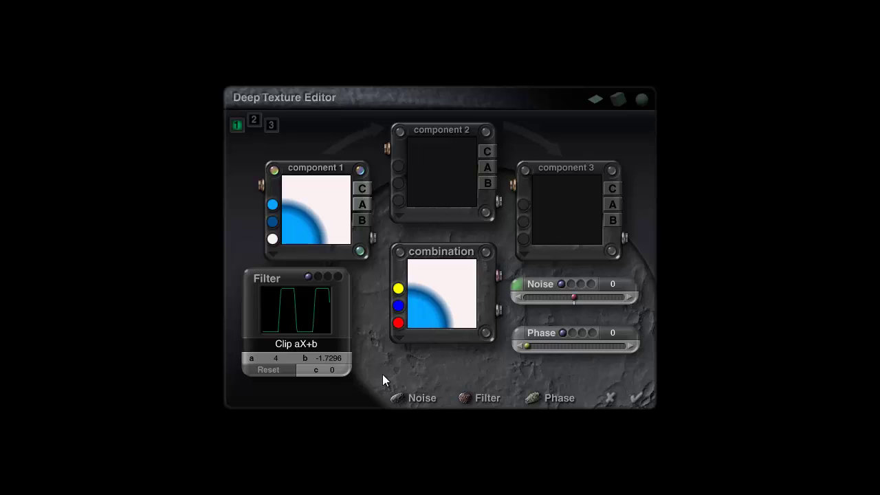
{"action": "left_click", "coordinate": [293, 346]}
{"action": "left_click", "coordinate": [322, 354]}
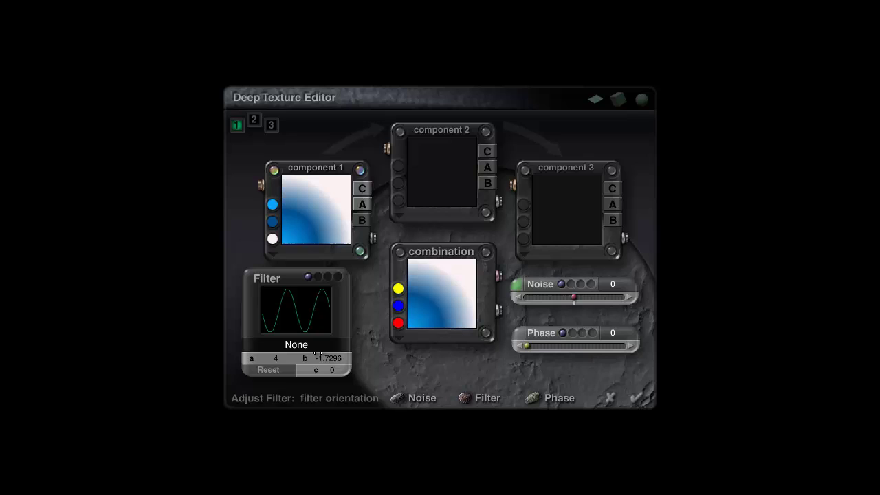
{"action": "left_click", "coordinate": [363, 220]}
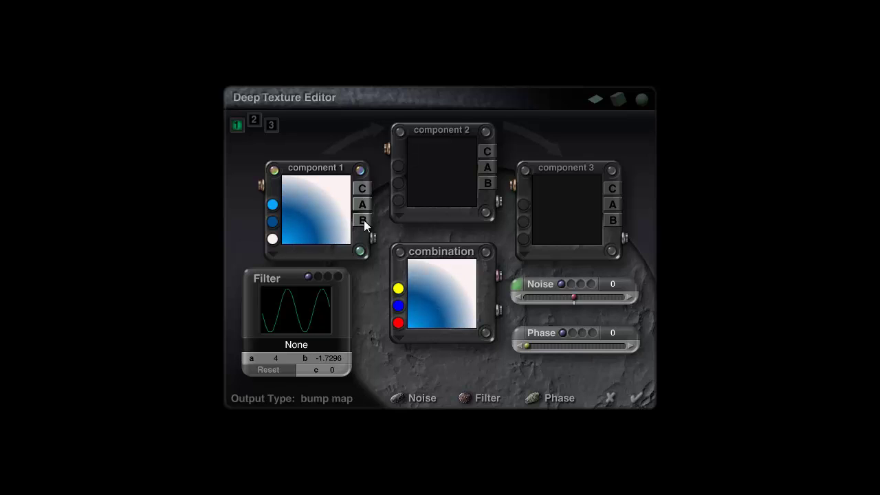
- Set component 1's colour mode to Interpol+Interferences and its noise to 3D
{"action": "left_click", "coordinate": [272, 255]}
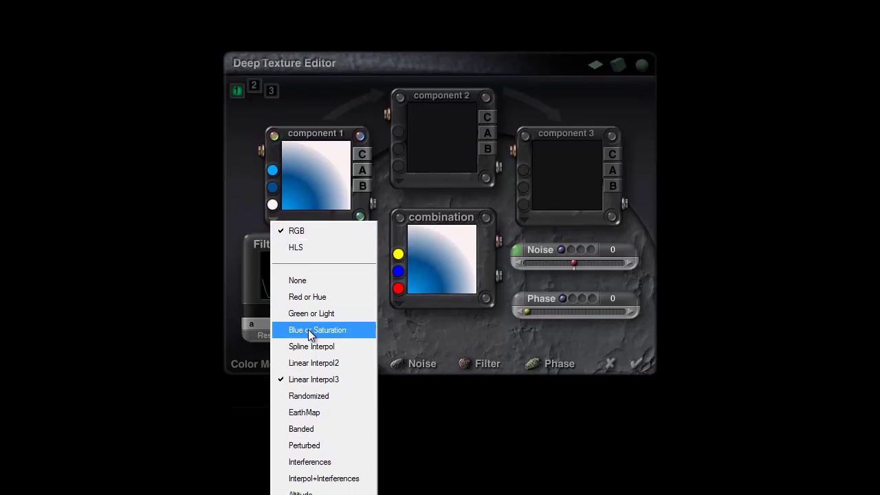
{"action": "left_click", "coordinate": [315, 444]}
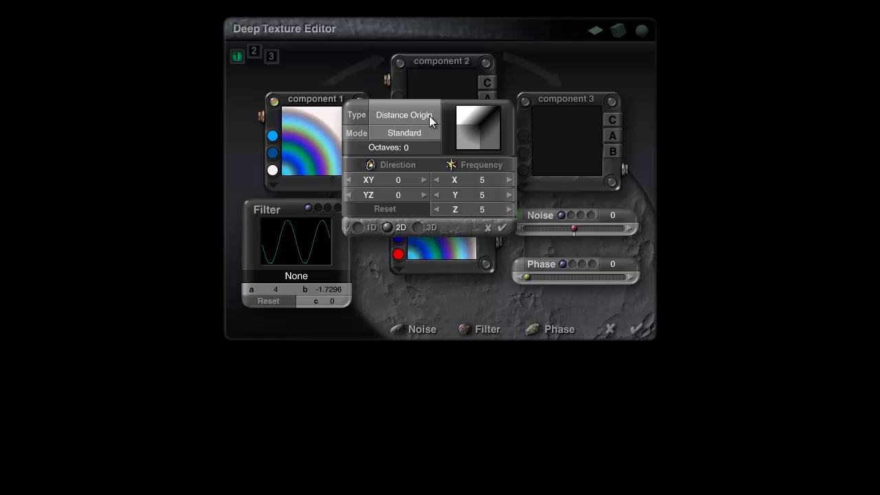
{"action": "left_click", "coordinate": [418, 227]}
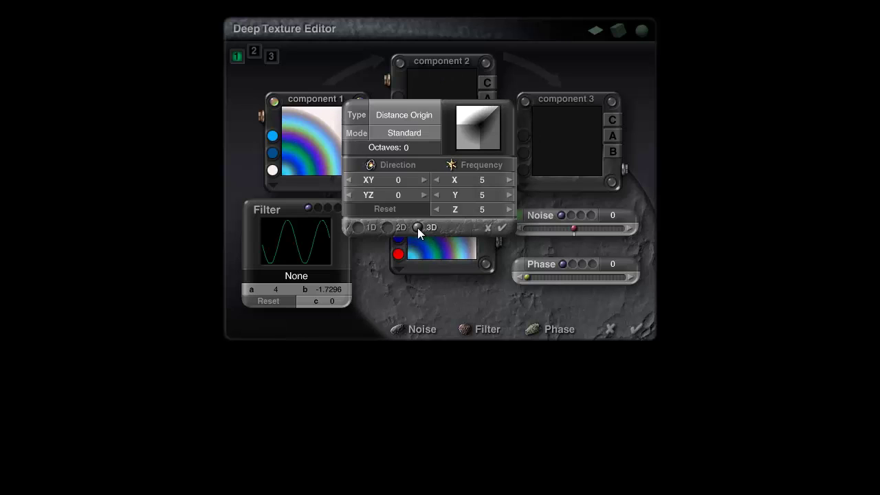
{"action": "left_click", "coordinate": [503, 227]}
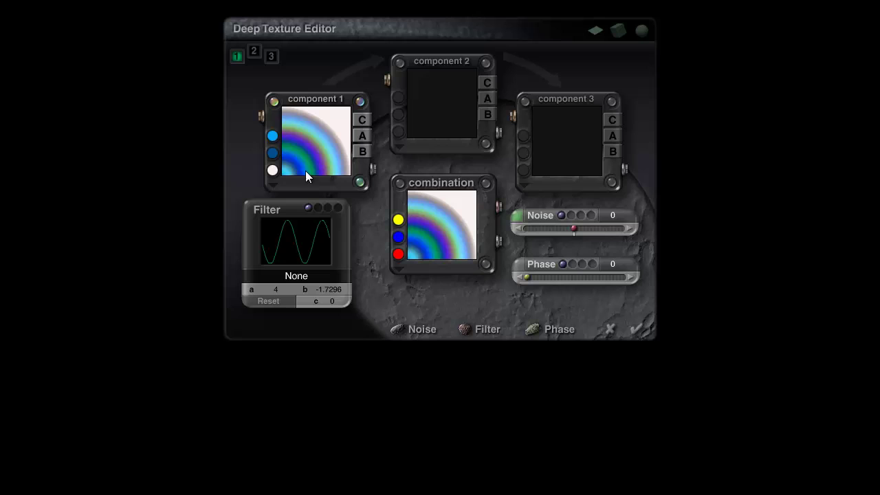
- Drive bump height from texture A at 100 and lower diffusion to 0
{"action": "left_click", "coordinate": [636, 330]}
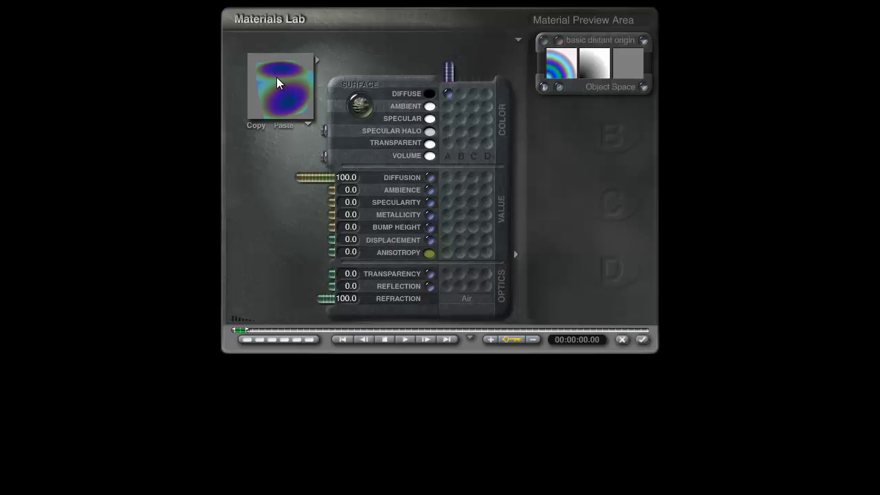
{"action": "left_click", "coordinate": [448, 229]}
{"action": "left_click_drag", "start_coordinate": [352, 228], "coordinate": [277, 235]}
{"action": "left_click_drag", "start_coordinate": [302, 179], "coordinate": [362, 179]}
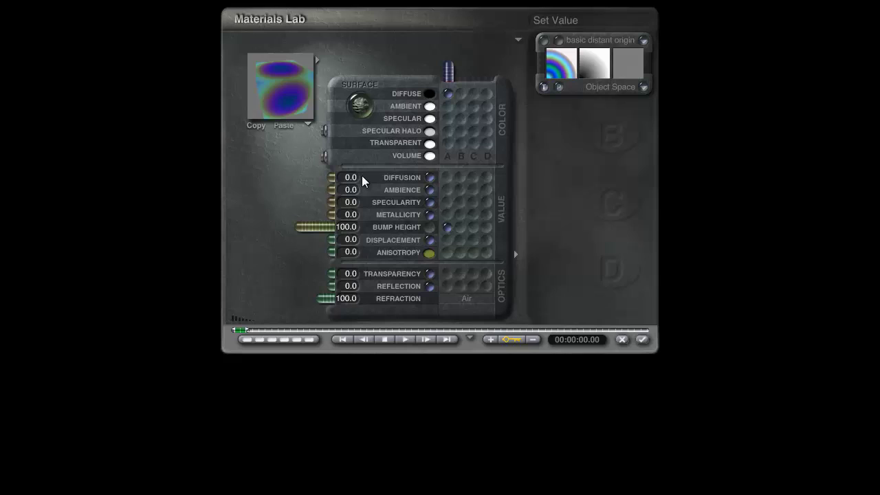
- Set the diffuse colour to a plain near-white with full red and green
{"action": "left_click", "coordinate": [431, 95]}
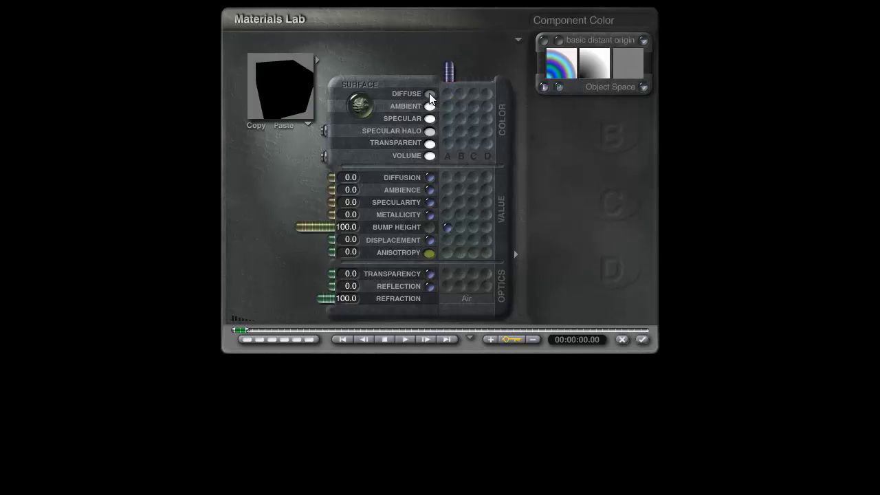
{"action": "left_click", "coordinate": [430, 95]}
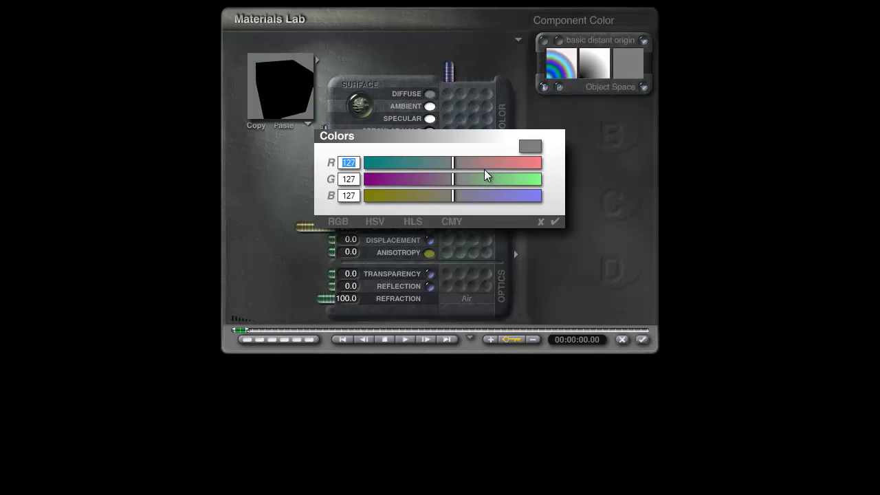
{"action": "left_click", "coordinate": [454, 163]}
{"action": "left_click_drag", "start_coordinate": [455, 163], "coordinate": [545, 164]}
{"action": "left_click_drag", "start_coordinate": [475, 181], "coordinate": [548, 180]}
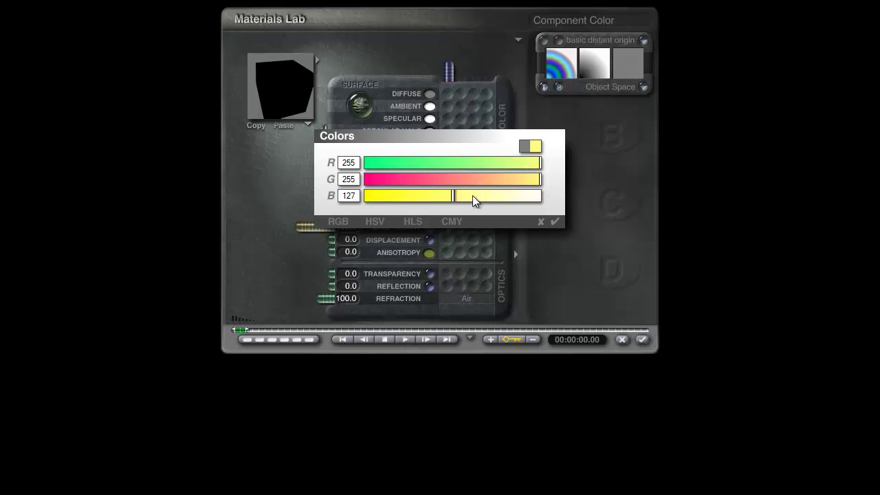
{"action": "left_click_drag", "start_coordinate": [474, 196], "coordinate": [537, 200]}
{"action": "left_click", "coordinate": [555, 222]}
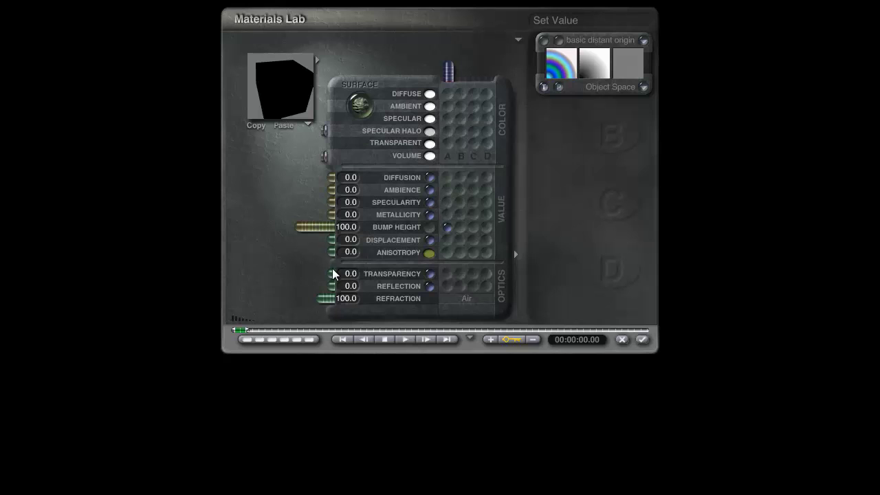
- Raise transparency and reflection to 100
{"action": "left_click_drag", "start_coordinate": [329, 278], "coordinate": [257, 279]}
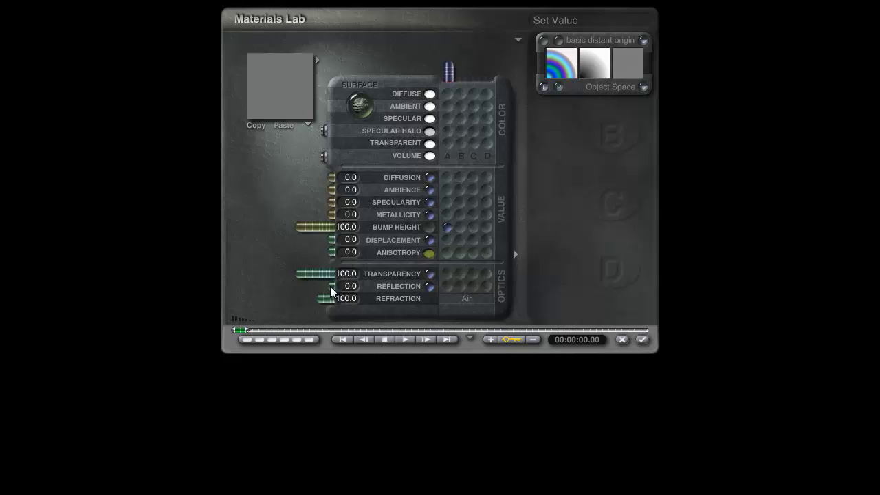
{"action": "left_click_drag", "start_coordinate": [333, 287], "coordinate": [281, 292]}
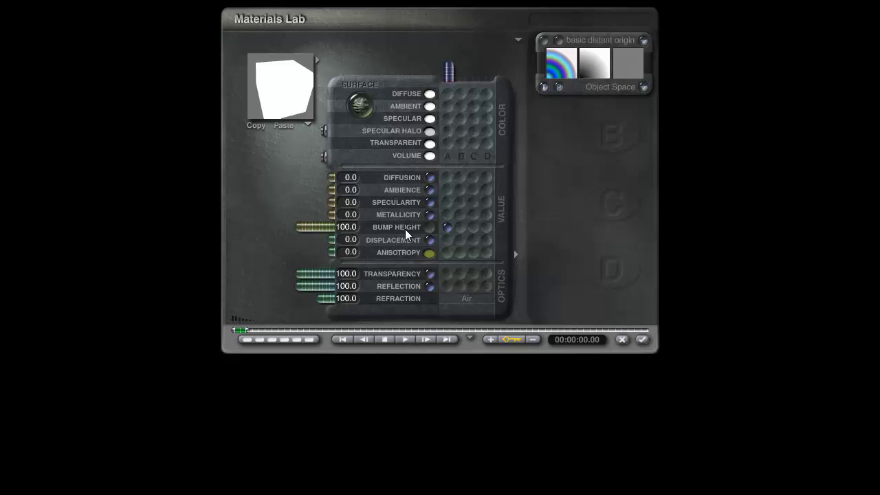
{"action": "left_click_drag", "start_coordinate": [306, 103], "coordinate": [408, 130]}
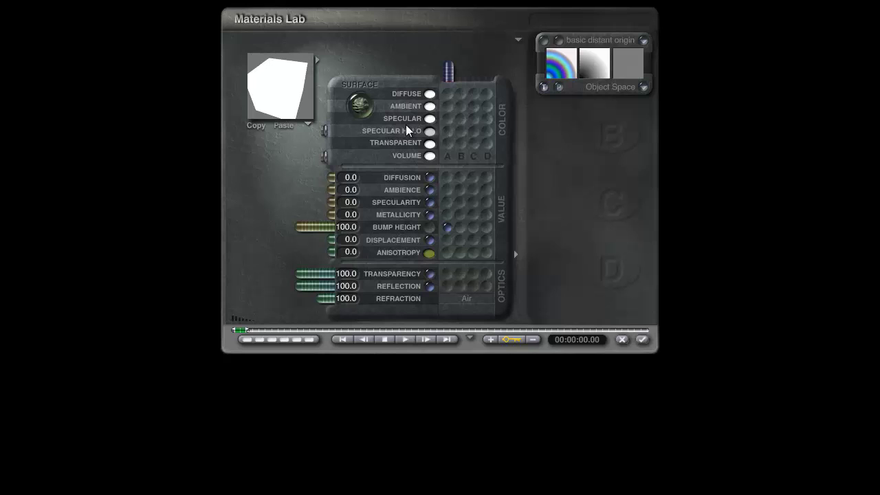
- Link the transparent colour to texture A and inspect the iridescent glassy cube preview
{"action": "left_click", "coordinate": [448, 144]}
{"action": "mouse_move", "coordinate": [297, 97]}
{"action": "left_mouse_down"}
{"action": "mouse_move", "coordinate": [277, 100]}
{"action": "mouse_move", "coordinate": [285, 85]}
{"action": "mouse_move", "coordinate": [297, 90]}
{"action": "mouse_move", "coordinate": [290, 96]}
{"action": "left_mouse_up"}
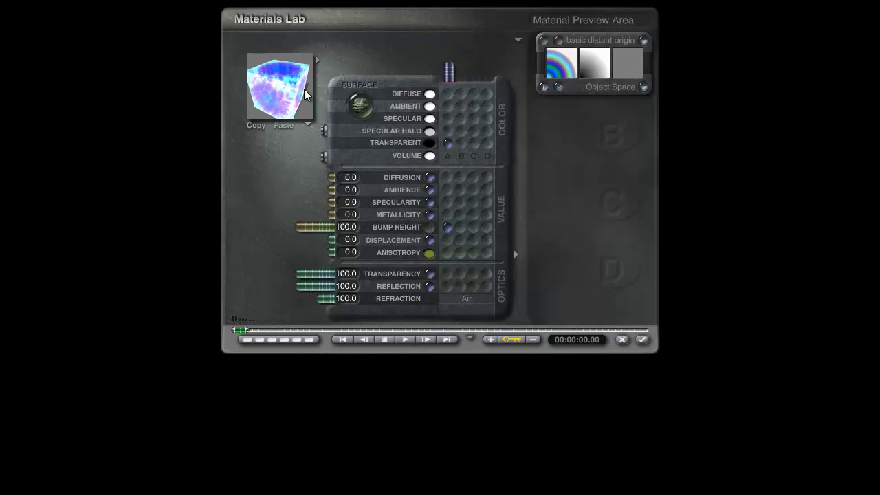
{"action": "left_click_drag", "start_coordinate": [280, 101], "coordinate": [285, 108]}
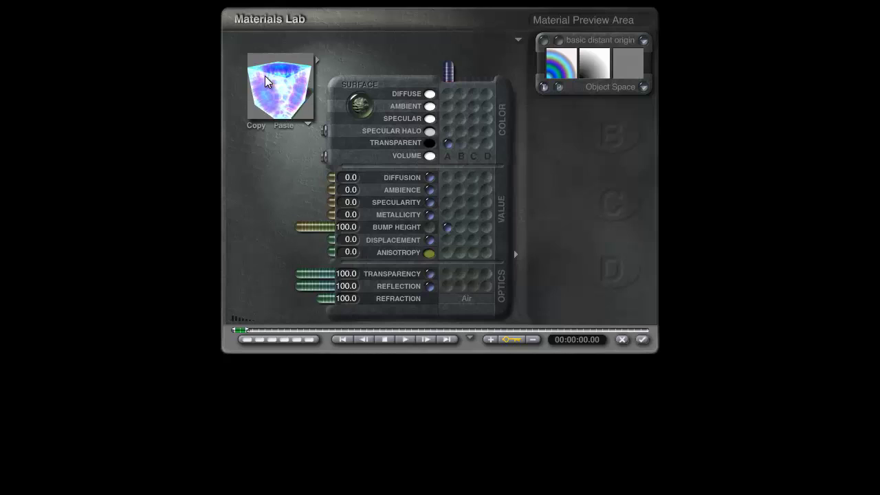
{"action": "left_click", "coordinate": [644, 341]}
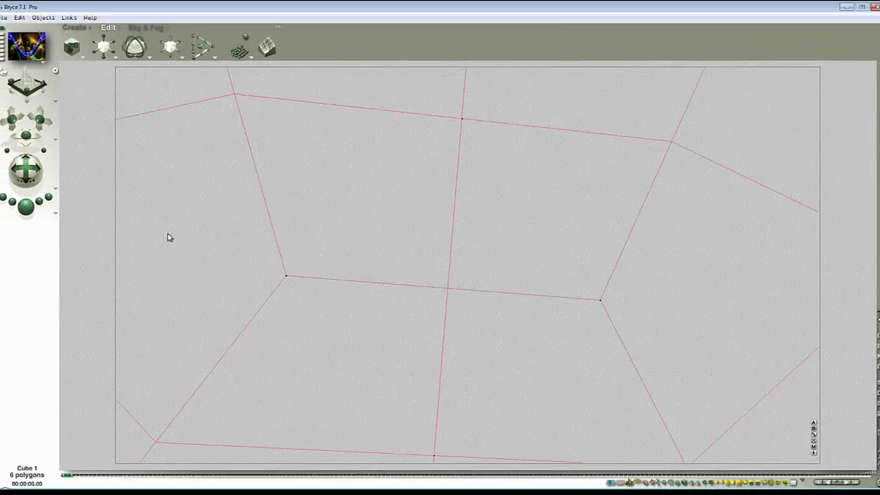
{"action": "left_click", "coordinate": [33, 210]}
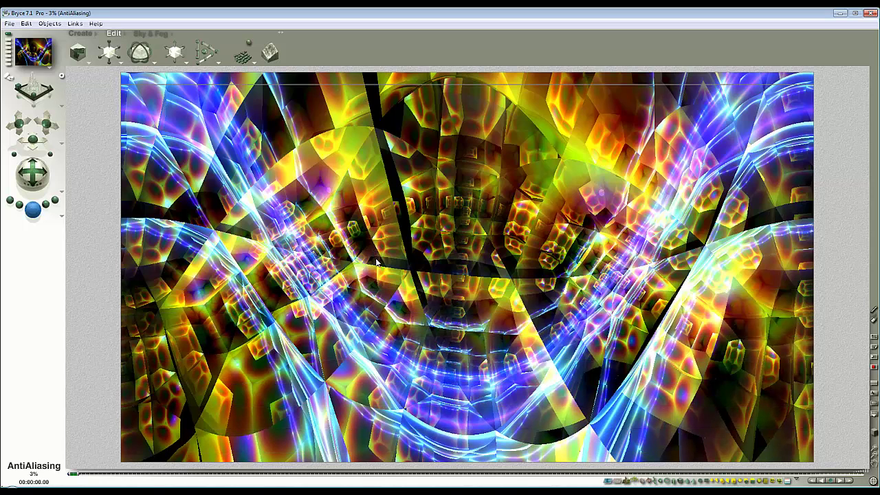
{"action": "left_click", "coordinate": [472, 279]}
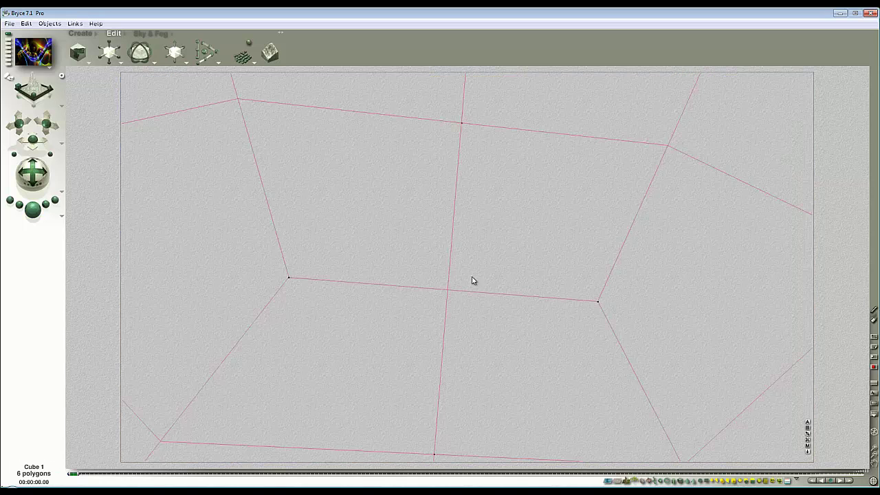
- Set the cube material's bump height to 500 in the Materials Lab and accept it
{"action": "left_click", "coordinate": [808, 445]}
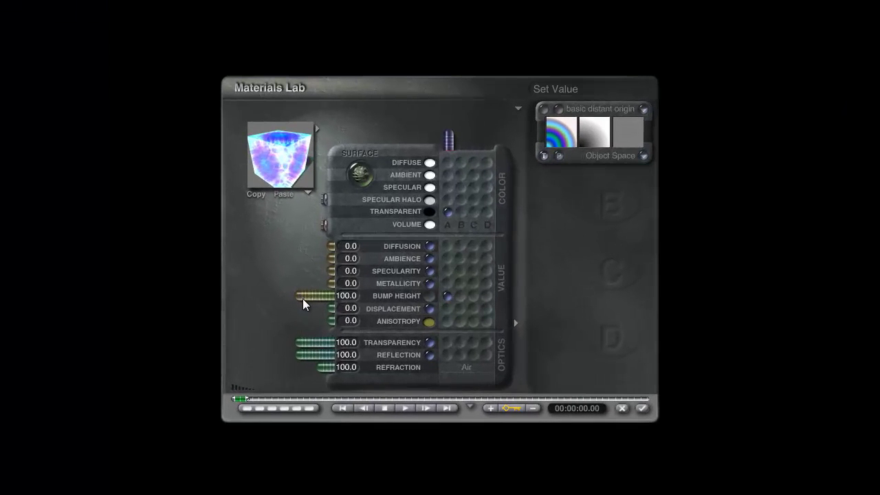
{"action": "left_click_drag", "start_coordinate": [304, 305], "coordinate": [392, 305]}
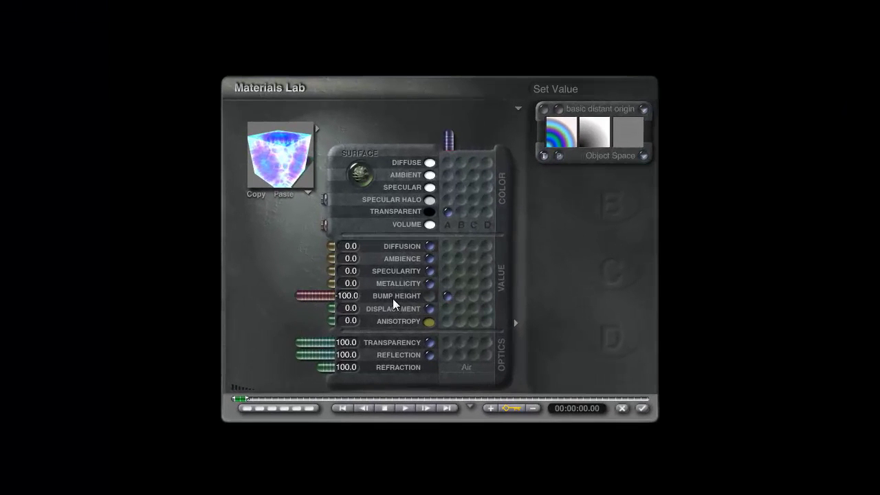
{"action": "left_click", "coordinate": [347, 297]}
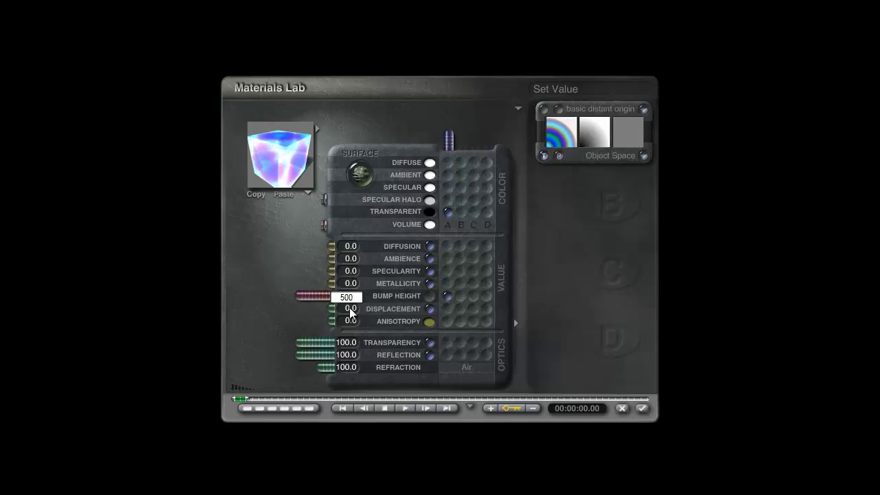
{"action": "type", "text": "500"}
{"action": "key", "text": "Return"}
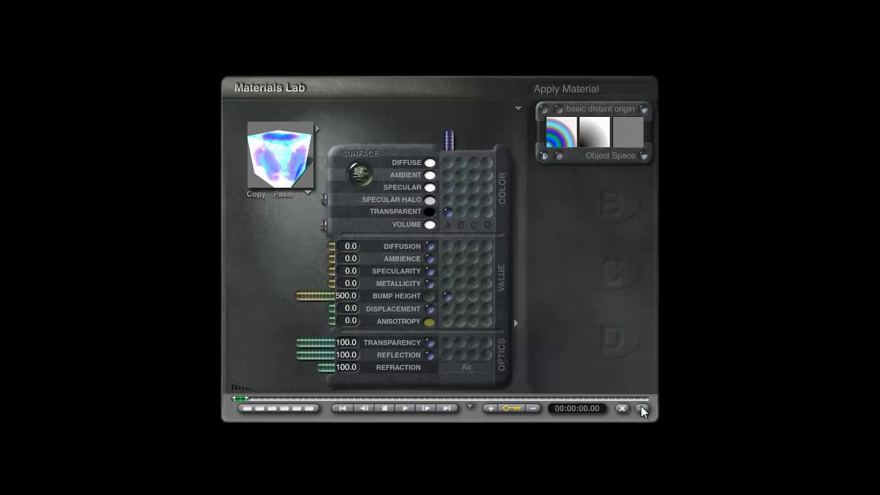
{"action": "left_click", "coordinate": [643, 411]}
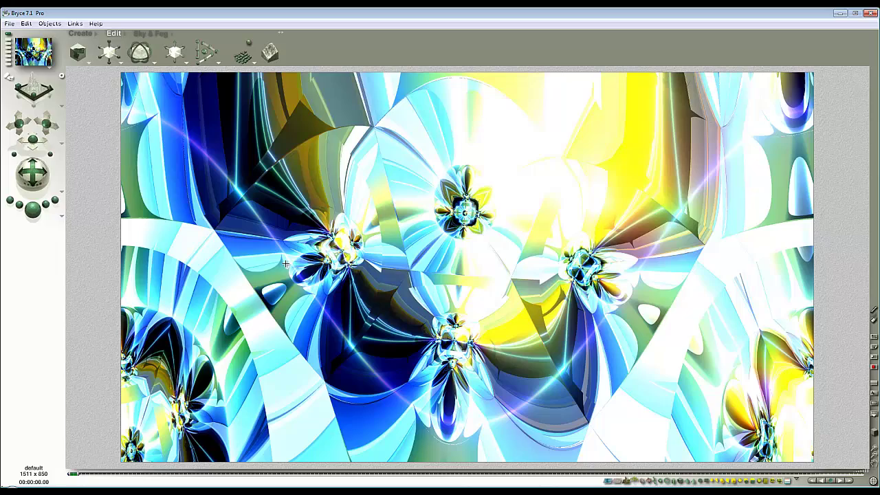
{"action": "left_click", "coordinate": [62, 215]}
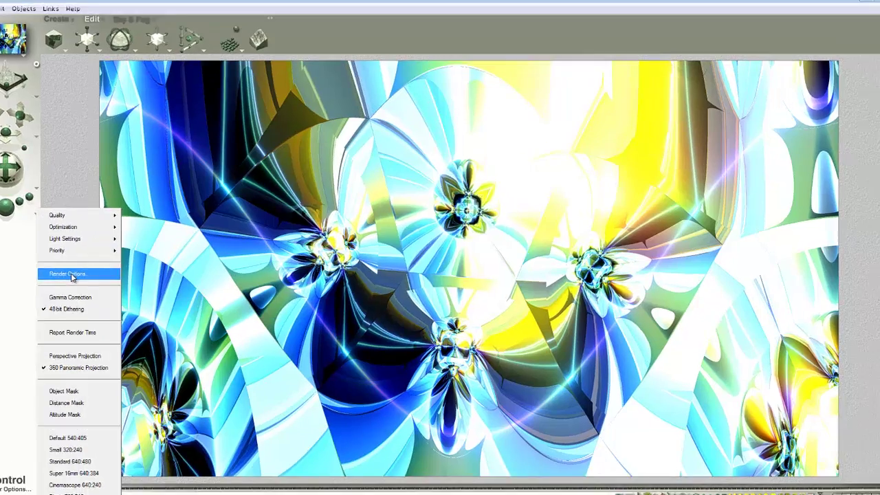
- Confirm the 360 panorama render options, start a fresh render, then stop it partway
{"action": "left_click", "coordinate": [67, 274]}
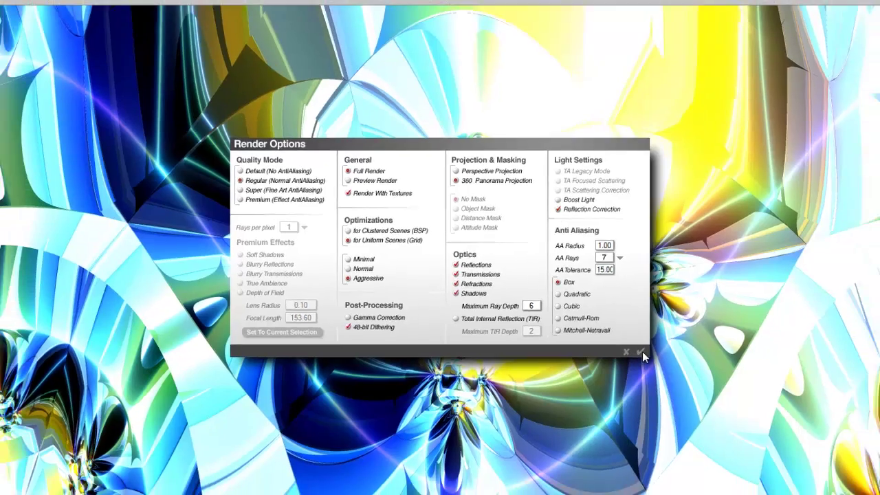
{"action": "left_click", "coordinate": [657, 360]}
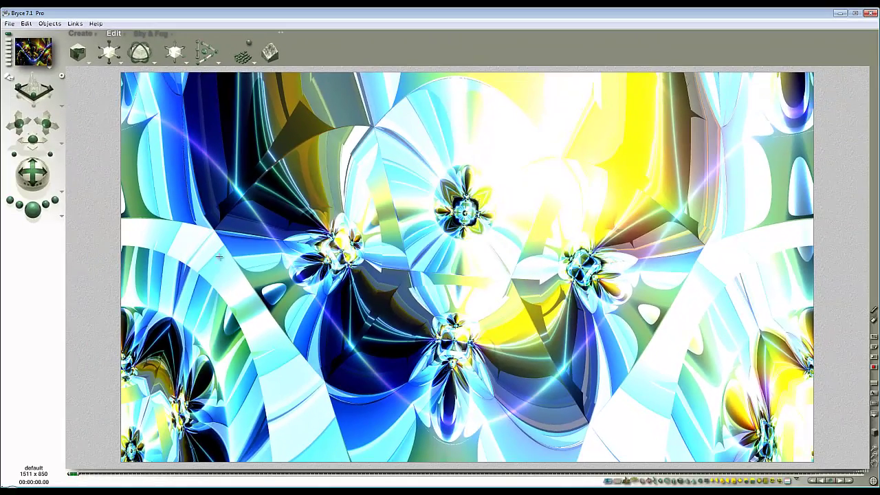
{"action": "left_click", "coordinate": [32, 209]}
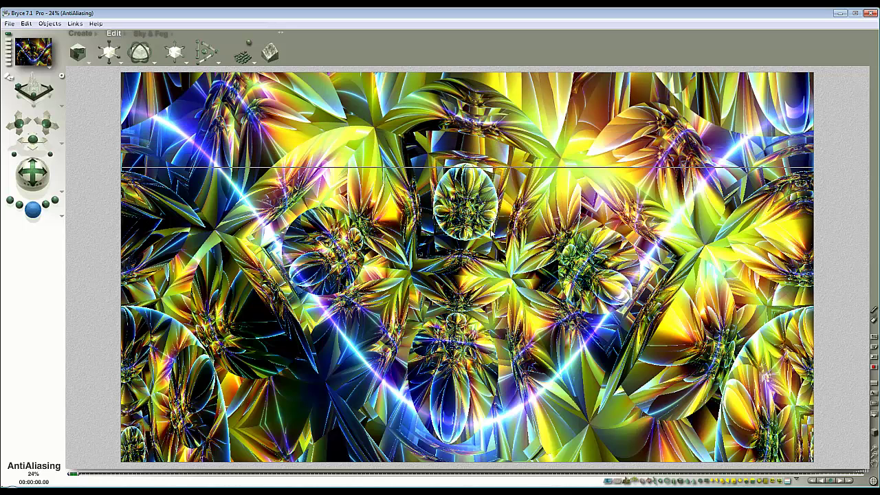
{"action": "left_click", "coordinate": [452, 219]}
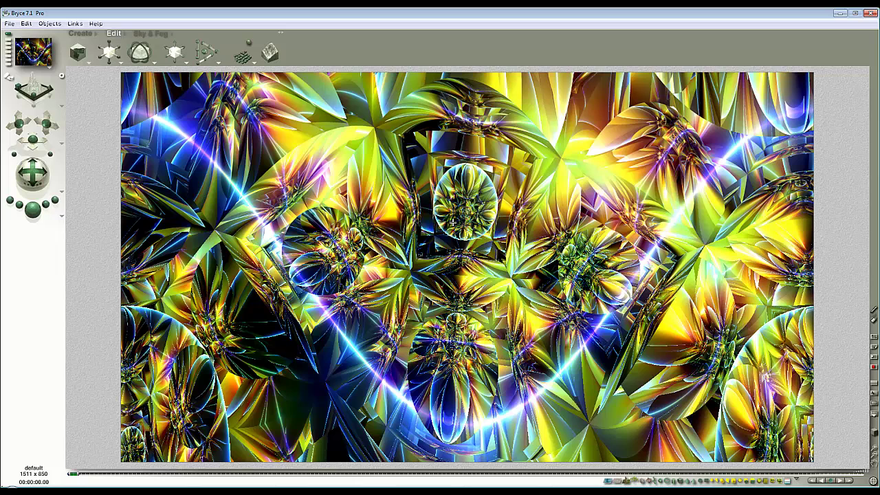
{"action": "left_click", "coordinate": [462, 283]}
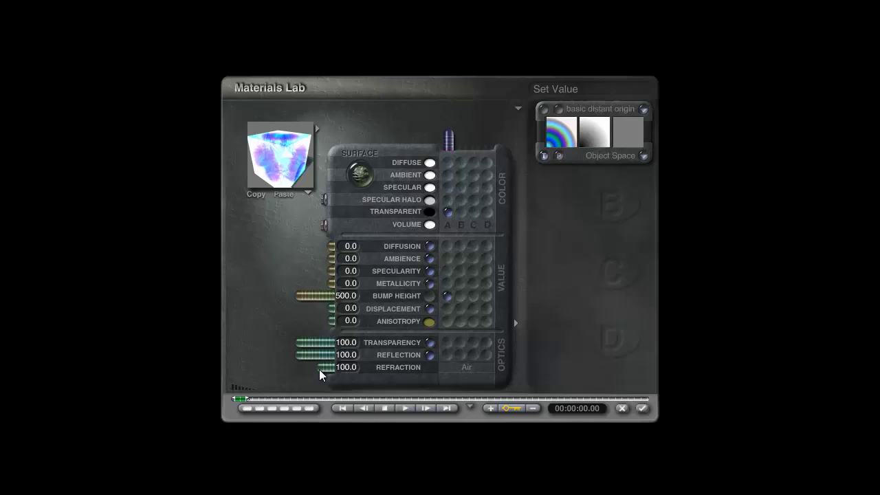
- Drag the cube's refraction from 100 to 300 and rotate the material preview
{"action": "left_click_drag", "start_coordinate": [329, 375], "coordinate": [272, 374]}
{"action": "left_click_drag", "start_coordinate": [283, 163], "coordinate": [300, 178]}
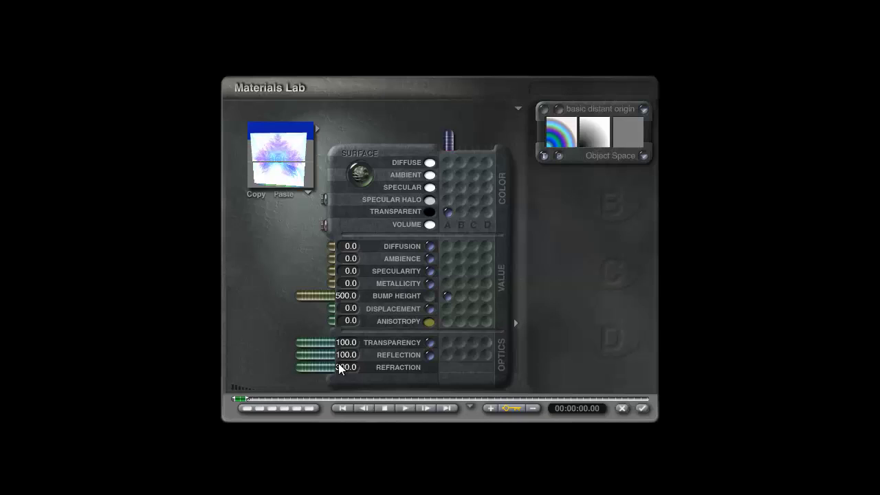
- Reset the cube's refraction to 100, then raise it to 300 and refresh the preview
{"action": "left_click", "coordinate": [347, 368]}
{"action": "type", "text": "100"}
{"action": "key", "text": "Return"}
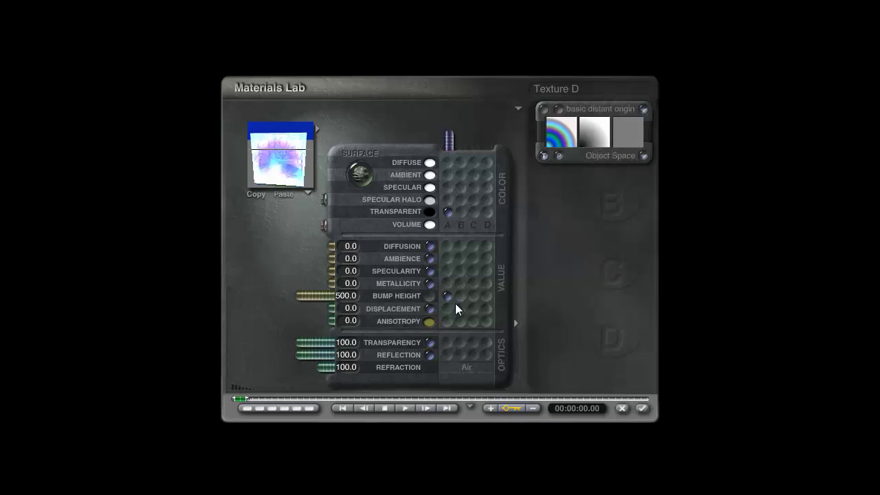
{"action": "left_click", "coordinate": [432, 168]}
{"action": "left_click", "coordinate": [431, 234]}
{"action": "left_click_drag", "start_coordinate": [328, 367], "coordinate": [302, 367]}
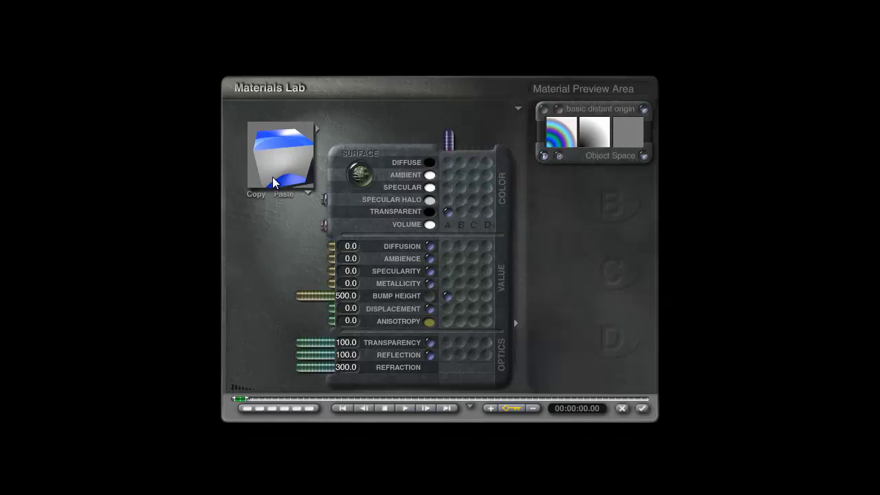
{"action": "left_click", "coordinate": [286, 174]}
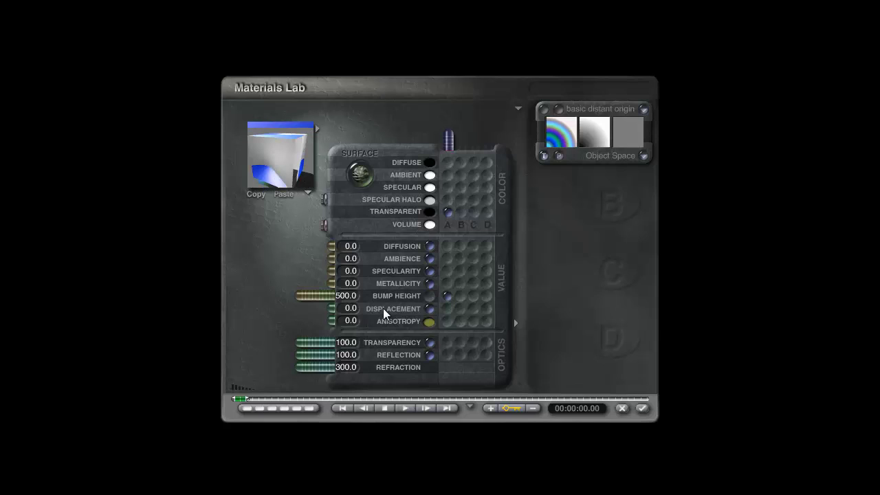
- Make the diffuse colour white (R, G, B 255) and set refraction back to 100
{"action": "left_click", "coordinate": [429, 163]}
{"action": "left_click_drag", "start_coordinate": [468, 231], "coordinate": [555, 231]}
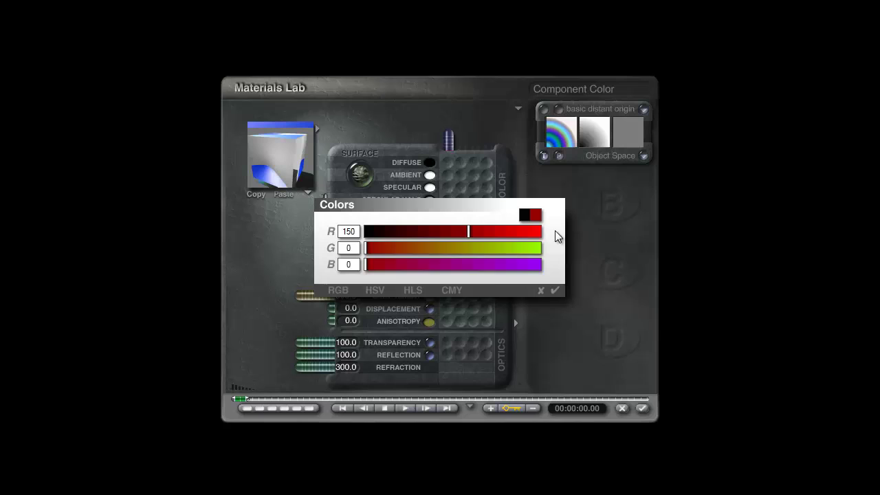
{"action": "left_click_drag", "start_coordinate": [481, 247], "coordinate": [558, 247]}
{"action": "left_click_drag", "start_coordinate": [490, 268], "coordinate": [544, 266]}
{"action": "left_click", "coordinate": [555, 291]}
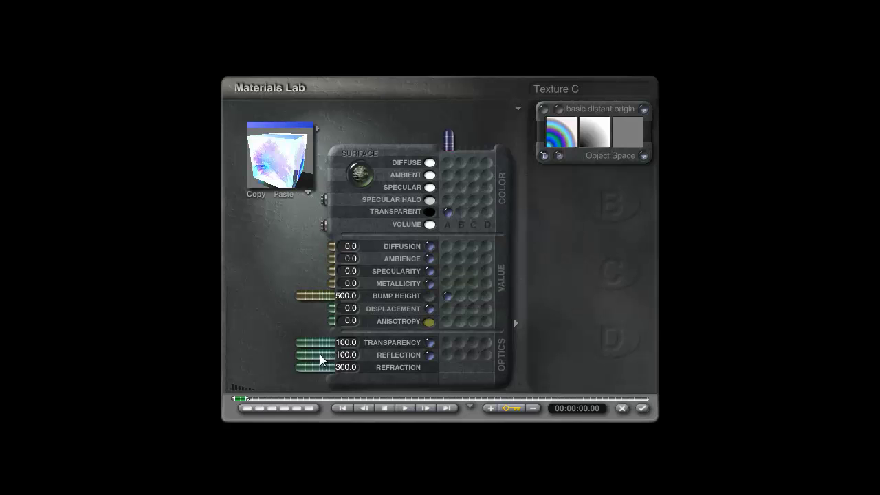
{"action": "left_click", "coordinate": [346, 368]}
{"action": "type", "text": "100"}
{"action": "key", "text": "Return"}
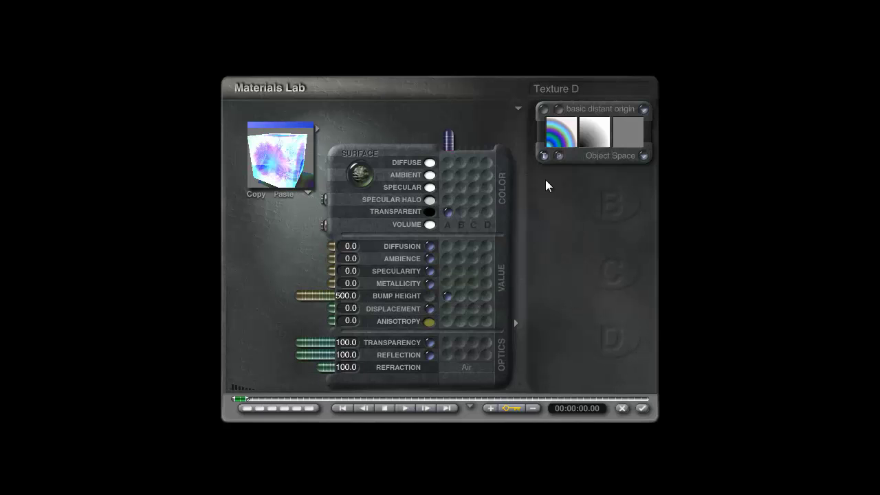
- Give the texture's Sin(aX)+b filter a 15.769, b 0, c 2 and apply it
{"action": "left_click", "coordinate": [560, 110]}
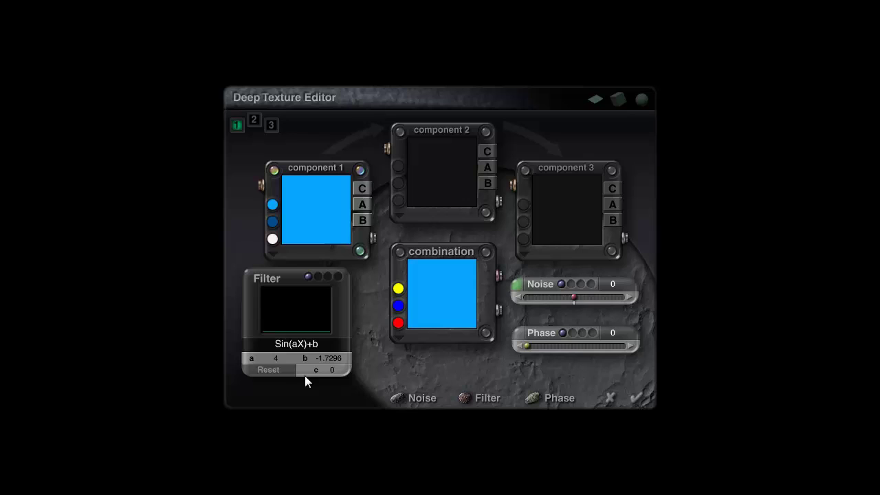
{"action": "left_click", "coordinate": [269, 372]}
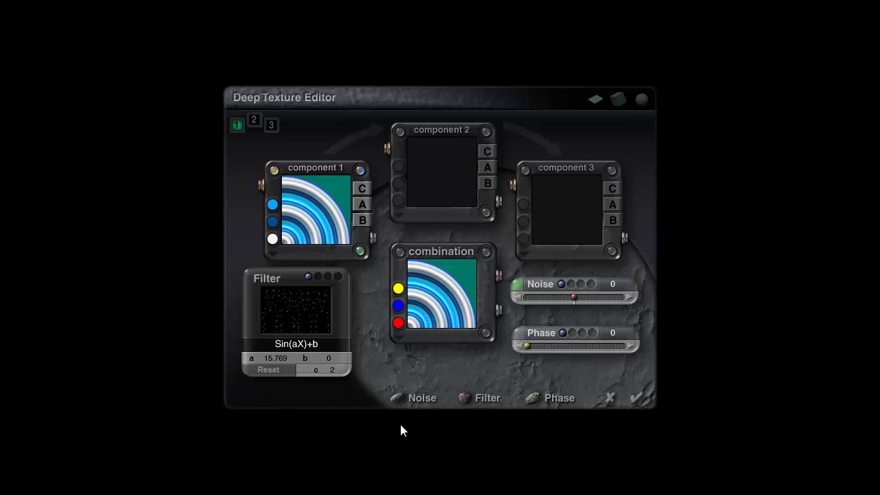
{"action": "left_click", "coordinate": [636, 398]}
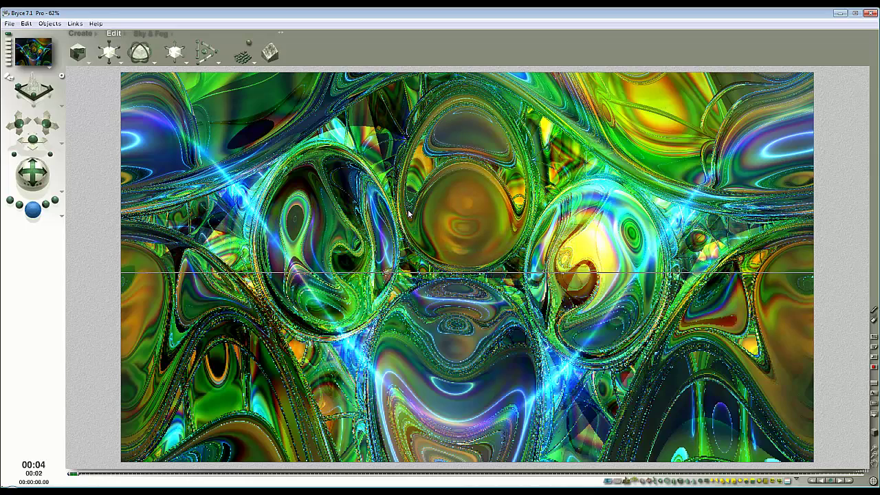
- Stop the render and reset component 1's texture filter, setting its function to None
{"action": "left_click", "coordinate": [417, 252]}
{"action": "left_click", "coordinate": [808, 447]}
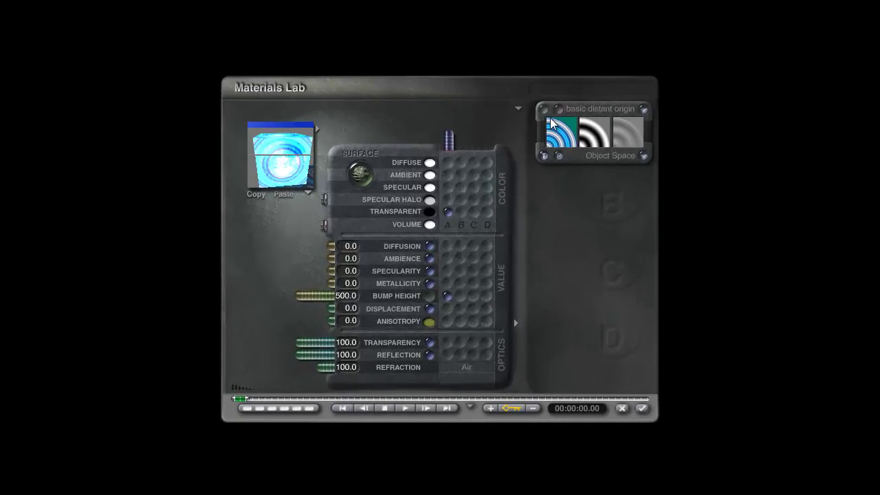
{"action": "left_click", "coordinate": [553, 127]}
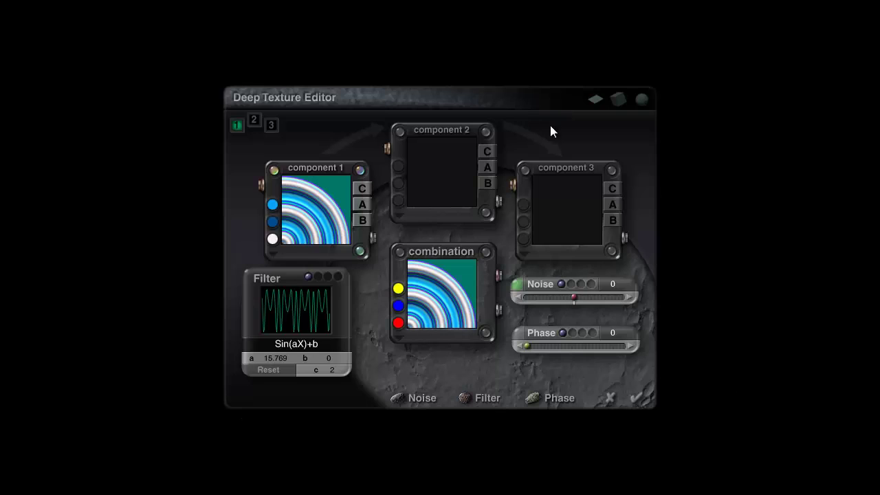
{"action": "left_click", "coordinate": [266, 370]}
{"action": "left_click", "coordinate": [294, 346]}
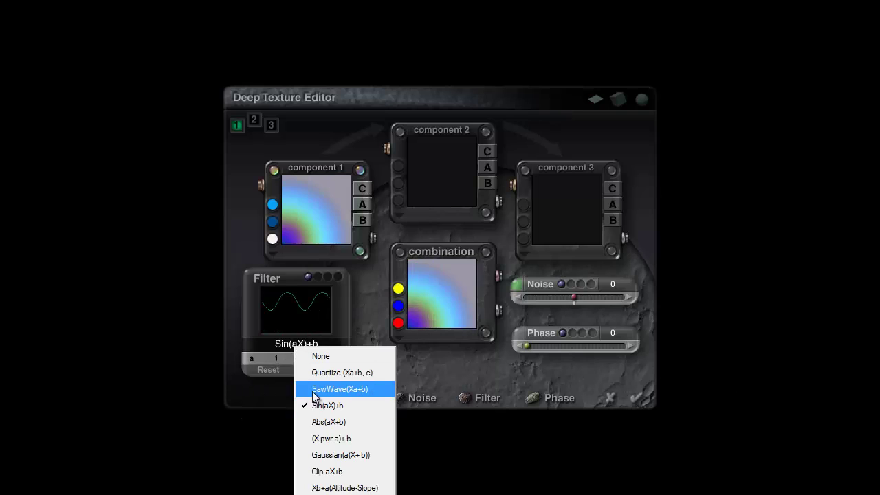
{"action": "left_click", "coordinate": [320, 357]}
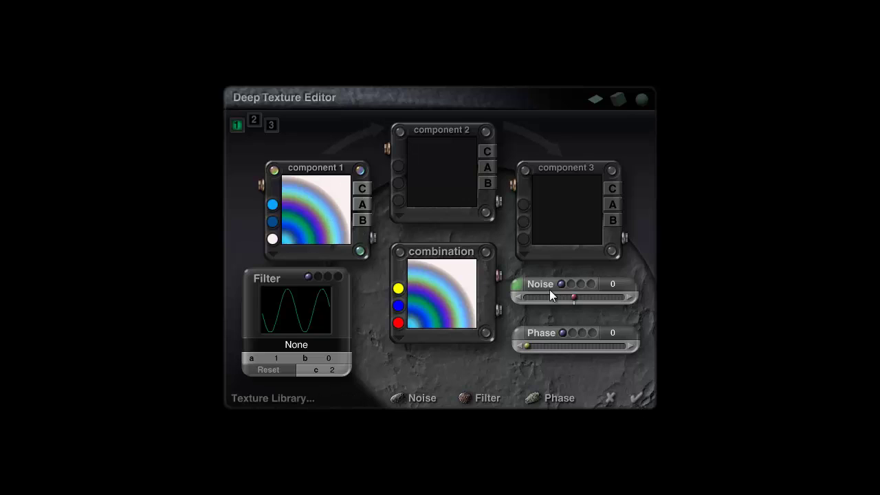
- Keep Distance Origin as the texture's noise type
{"action": "left_click", "coordinate": [517, 286]}
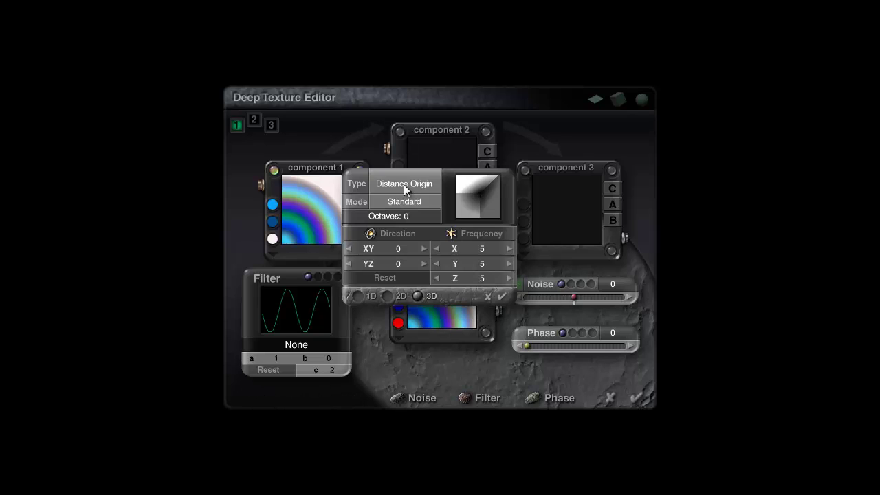
{"action": "left_click", "coordinate": [404, 185]}
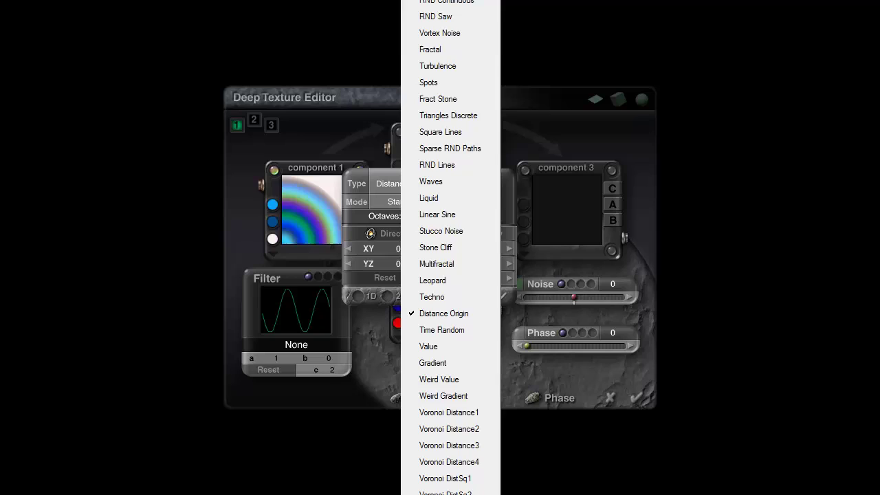
{"action": "left_click", "coordinate": [386, 183]}
{"action": "left_click", "coordinate": [501, 296]}
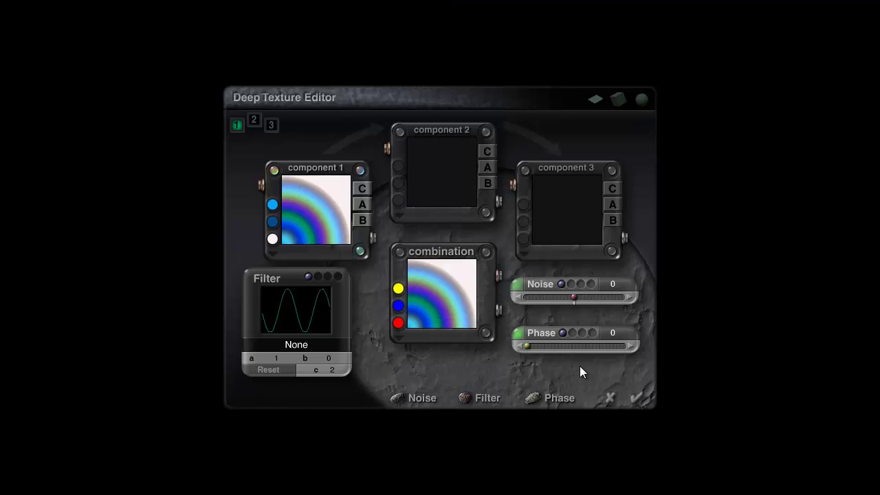
- Apply the rainbow texture, set the sun glow colour to cyan, and render the scene
{"action": "left_click", "coordinate": [637, 399]}
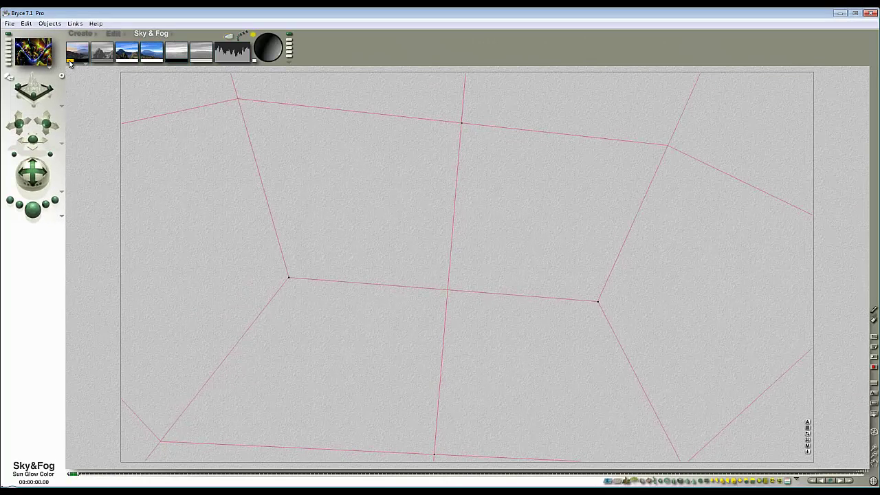
{"action": "left_click_drag", "start_coordinate": [69, 64], "coordinate": [131, 81]}
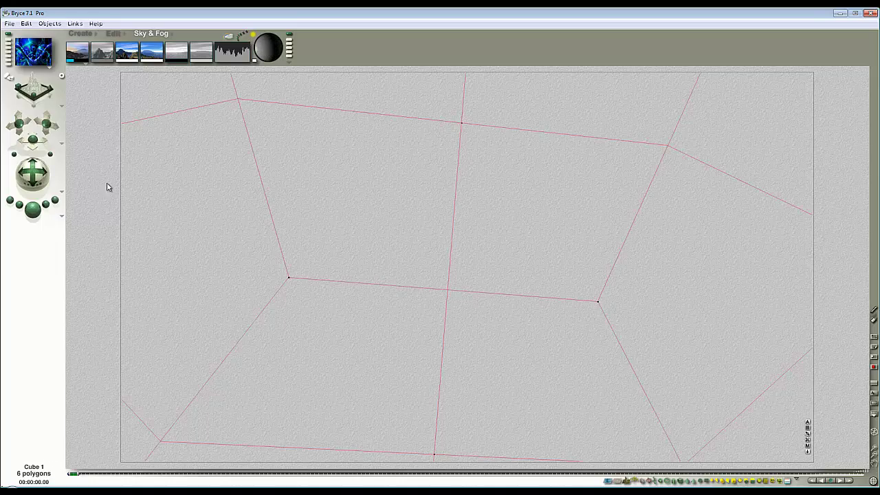
{"action": "left_click", "coordinate": [33, 211]}
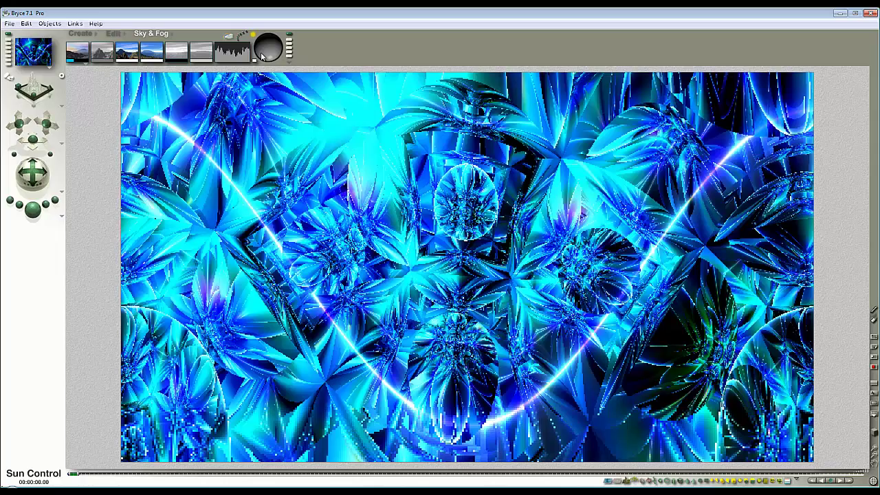
{"action": "left_click", "coordinate": [148, 220]}
{"action": "key", "text": "ctrl+r"}
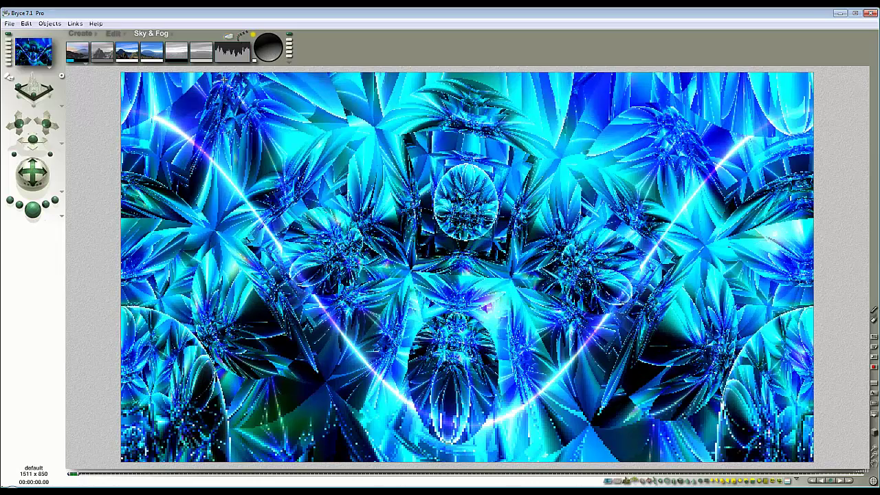
- Turn the first sky colour red, rotate the camera trackball, and re-render from the new angle
{"action": "left_click", "coordinate": [83, 184]}
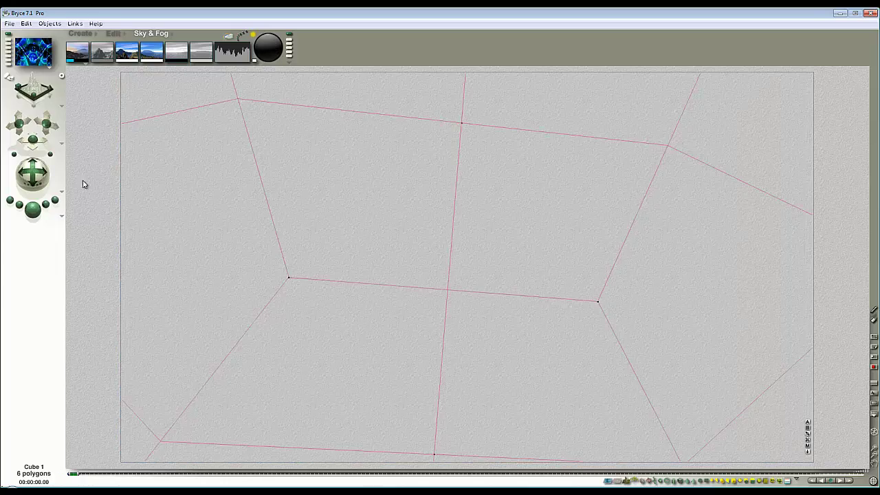
{"action": "left_click", "coordinate": [32, 210]}
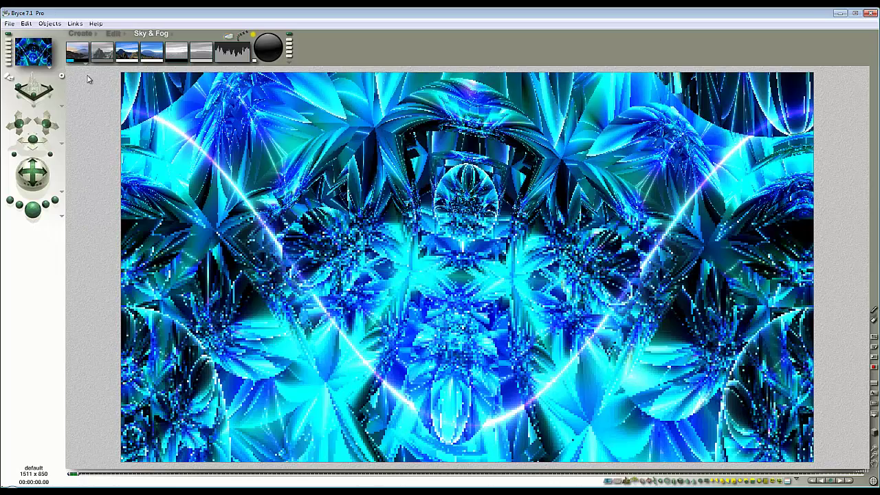
{"action": "left_click_drag", "start_coordinate": [72, 60], "coordinate": [81, 77]}
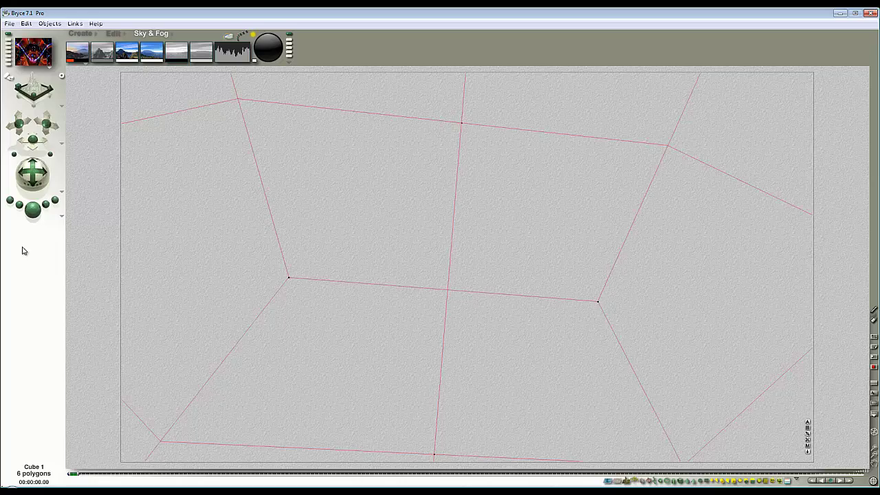
{"action": "key", "text": "ctrl+r"}
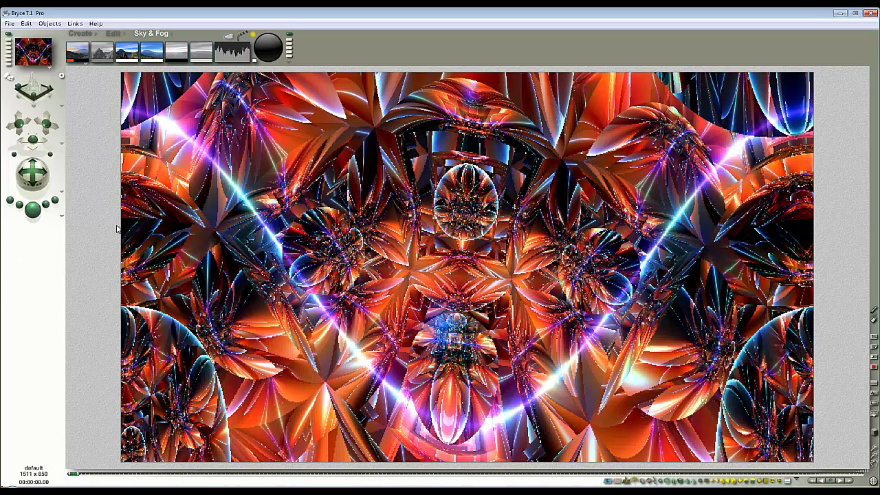
{"action": "left_click_drag", "start_coordinate": [44, 181], "coordinate": [43, 191]}
{"action": "key", "text": "ctrl+r"}
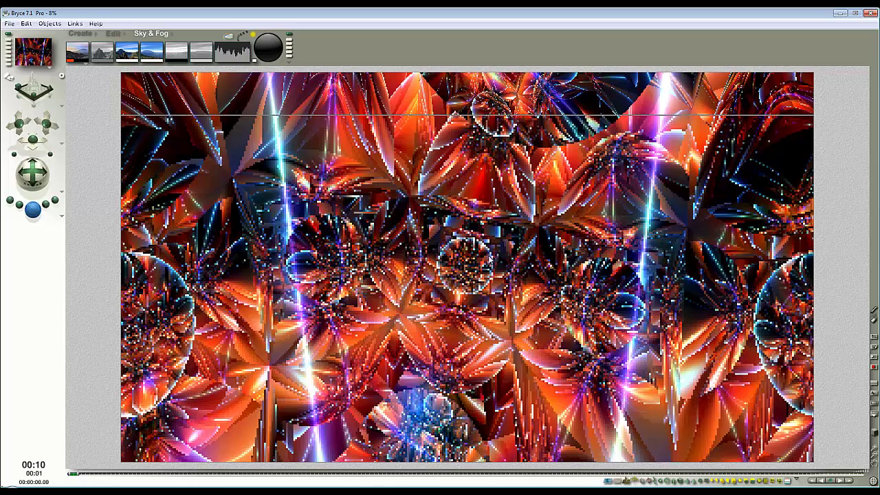